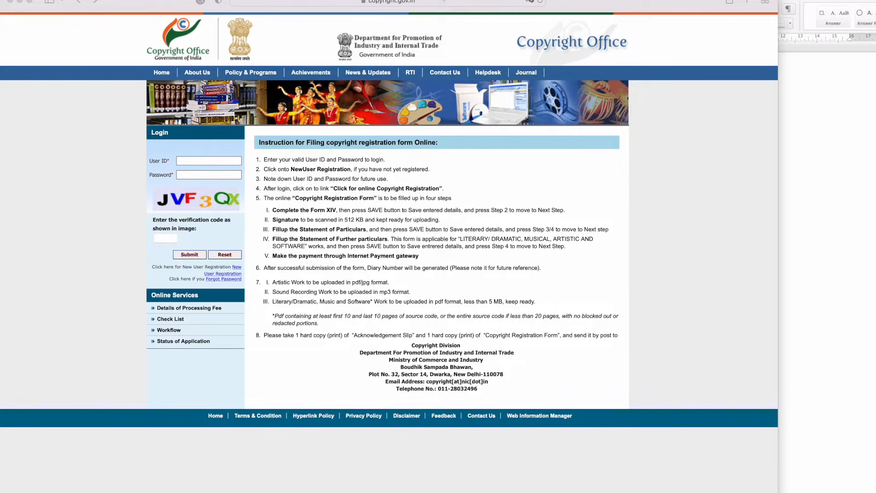
# Step: Dismiss the Favorites list and open a new blank browser tab beside the login page
pyautogui.click(294, 4)
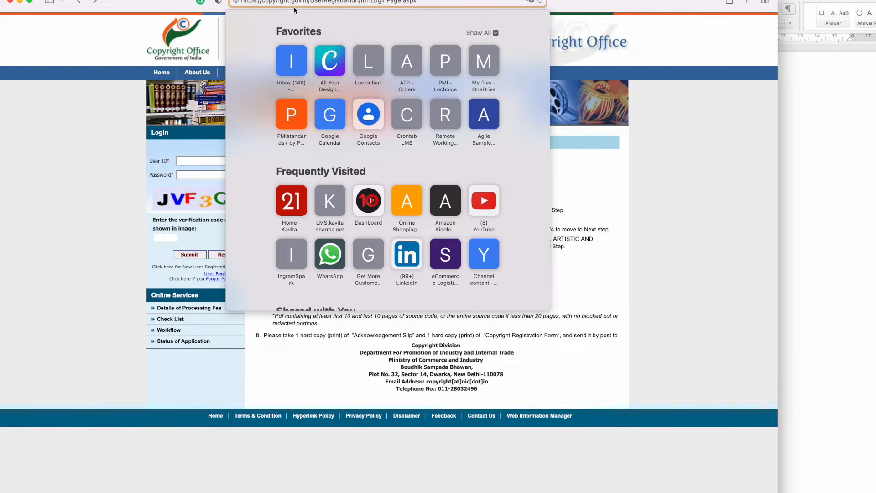
pyautogui.click(139, 130)
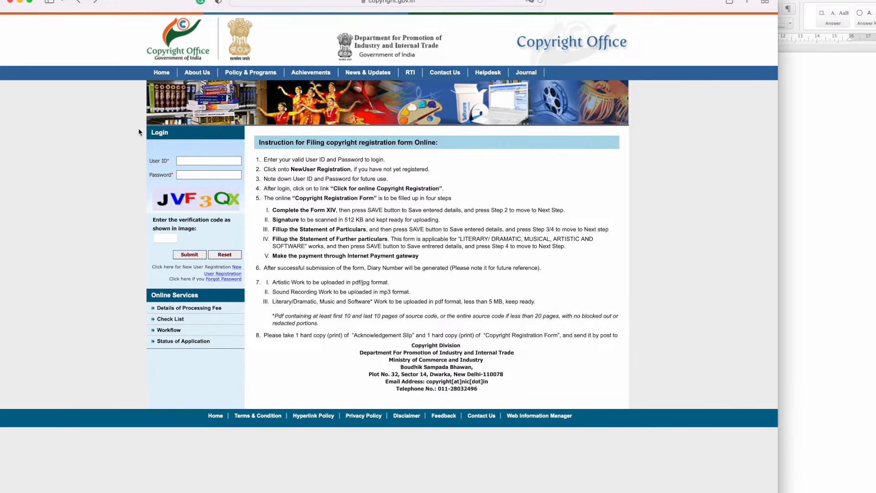
pyautogui.press('super+t')
# Step: Search Google for 'copyright office india' and open the official Copyright Office result
pyautogui.write('copyr')
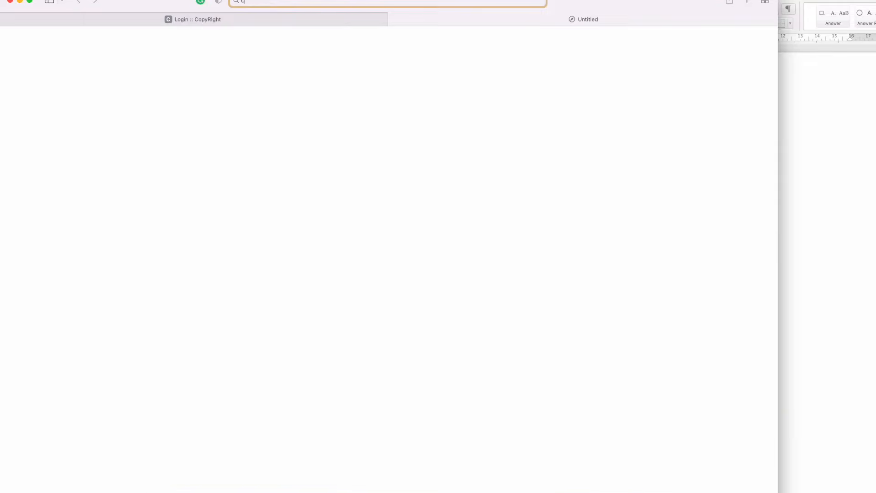
pyautogui.write('ight.gov.in')
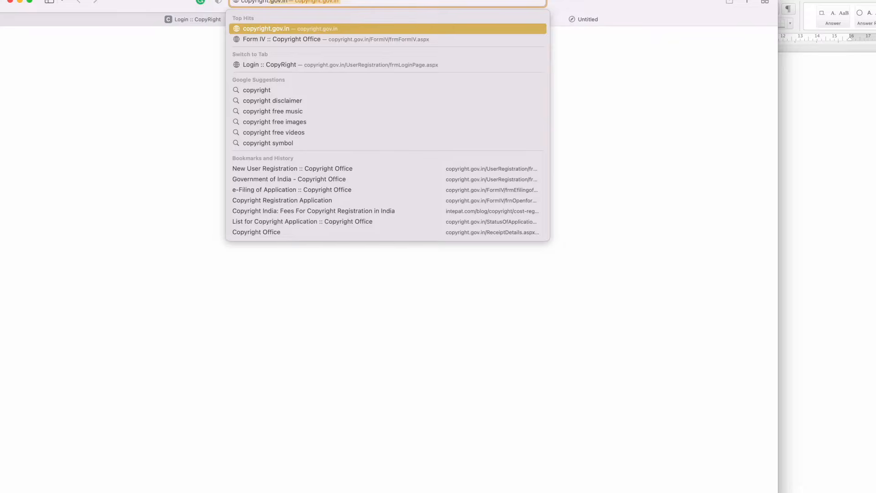
pyautogui.press('Right')
pyautogui.press('BackSpace')
pyautogui.press('BackSpace')
pyautogui.press('BackSpace')
pyautogui.press('BackSpace')
pyautogui.press('BackSpace')
pyautogui.press('BackSpace')
pyautogui.press('BackSpace')
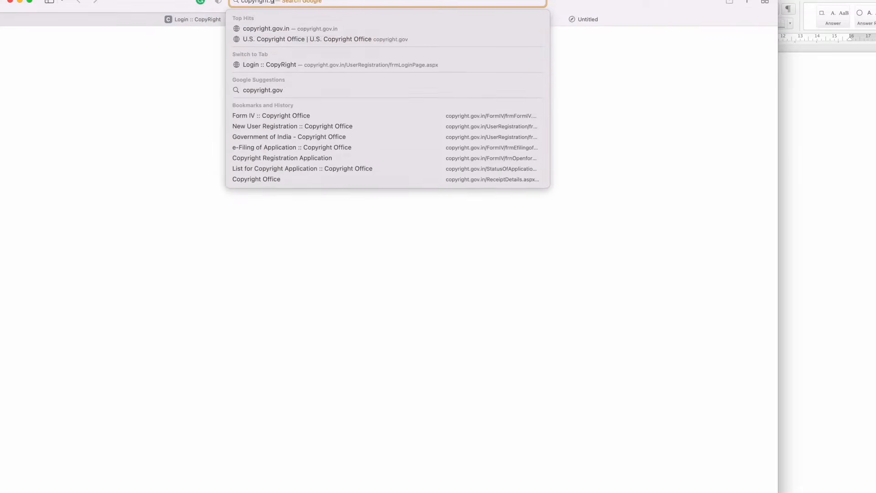
pyautogui.write('office india')
pyautogui.press('Return')
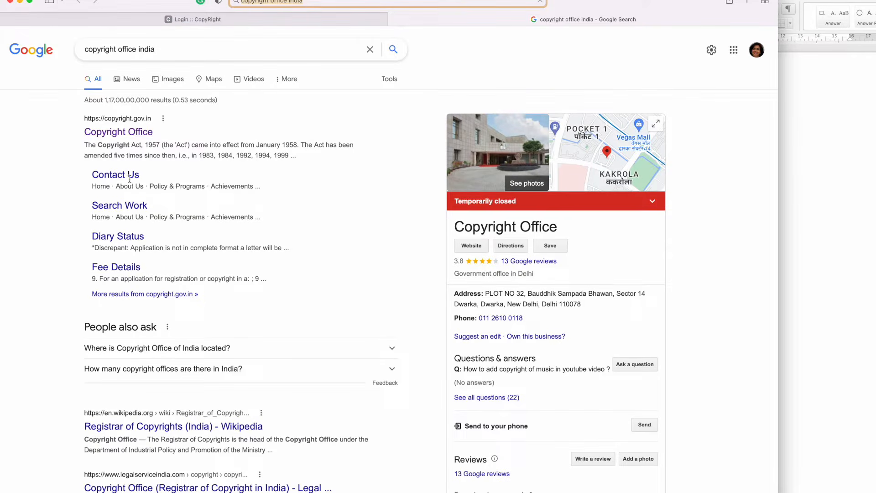
pyautogui.click(127, 134)
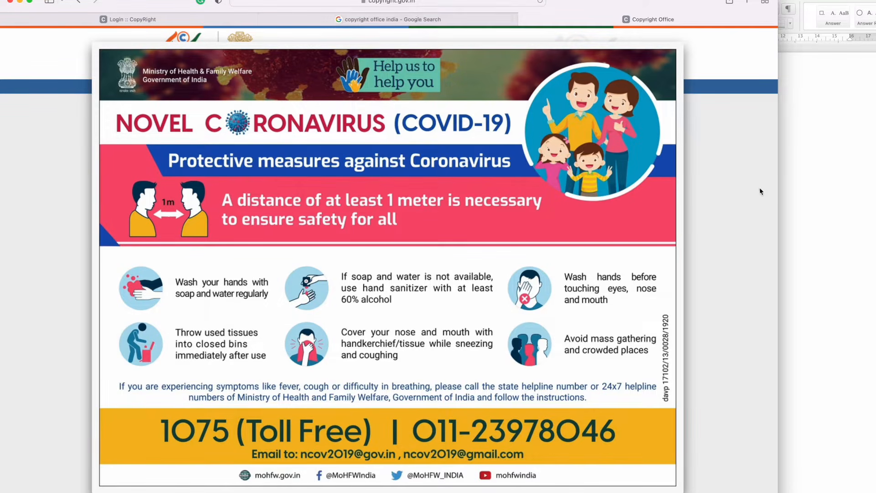
# Step: Close the COVID-19 advisory and go via Registration of copyright (Form-XIV) to New User Registration
pyautogui.click(721, 177)
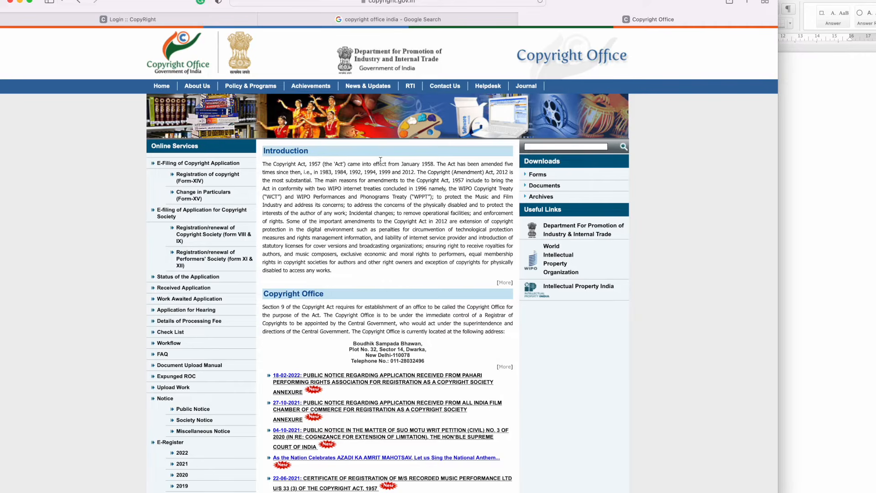
pyautogui.click(191, 180)
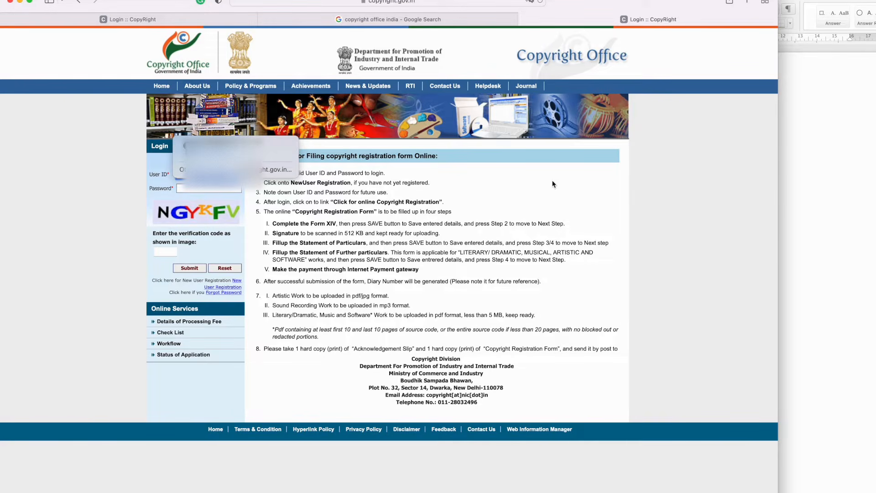
pyautogui.click(228, 287)
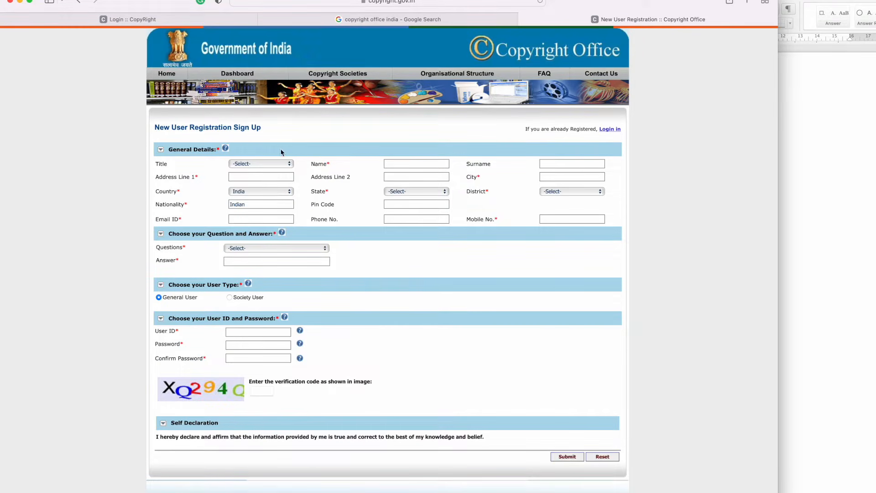
# Step: Set the sign-up title to Ms. and enter a user ID
pyautogui.click(248, 168)
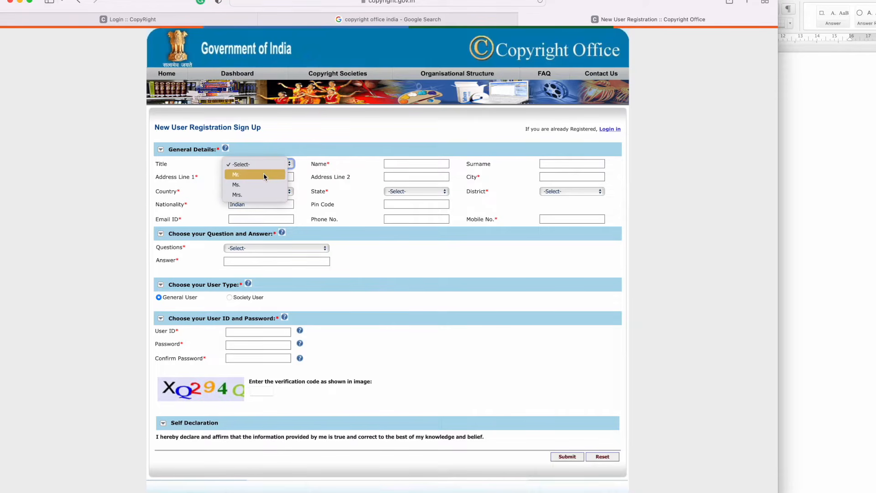
pyautogui.click(259, 184)
pyautogui.click(399, 163)
pyautogui.click(566, 165)
pyautogui.click(235, 176)
pyautogui.click(262, 333)
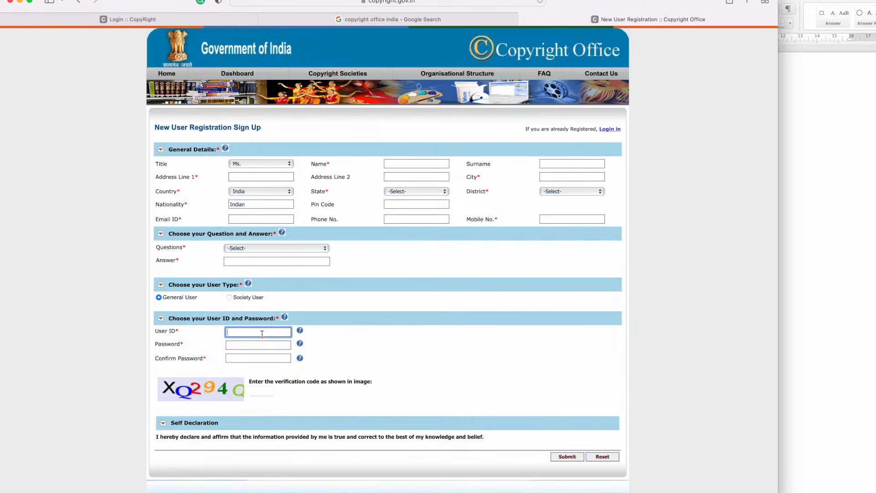
pyautogui.write('kavita123')
# Step: Fill the password fields with a generated strong password, then return to the Google results tab
pyautogui.moveTo(259, 331); pyautogui.dragTo(217, 330)
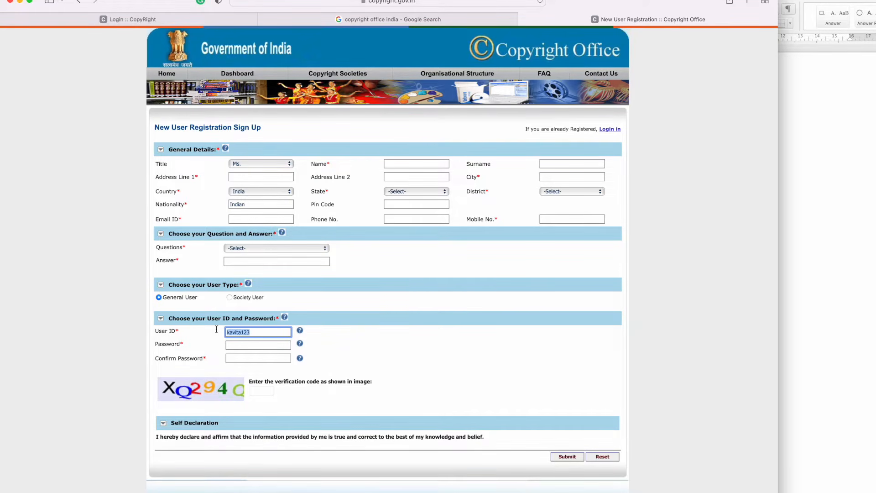
pyautogui.click(246, 344)
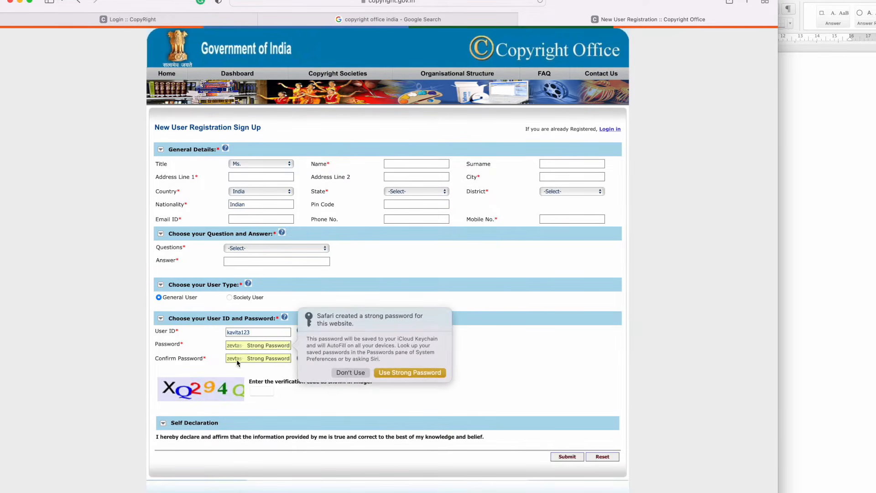
pyautogui.click(520, 383)
pyautogui.click(262, 392)
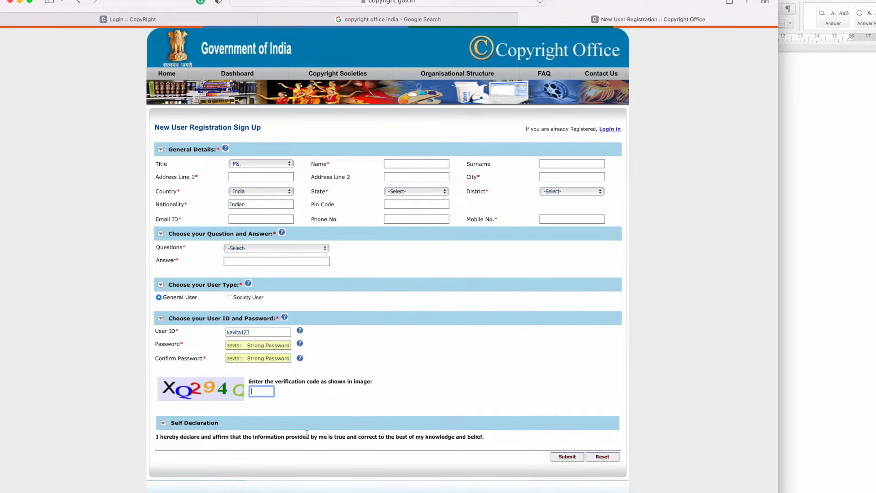
pyautogui.click(164, 424)
pyautogui.click(454, 20)
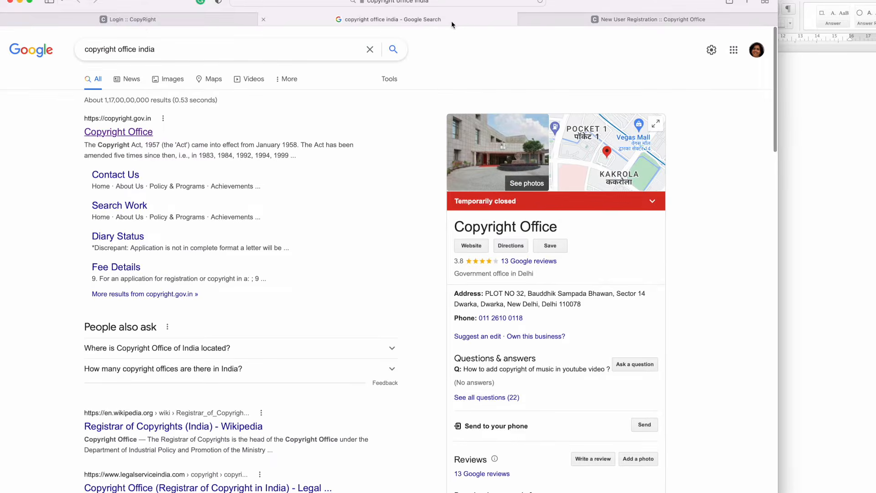
# Step: From the portal home page, dismiss the COVID advisory and reach the Form-XIV login page
pyautogui.click(143, 18)
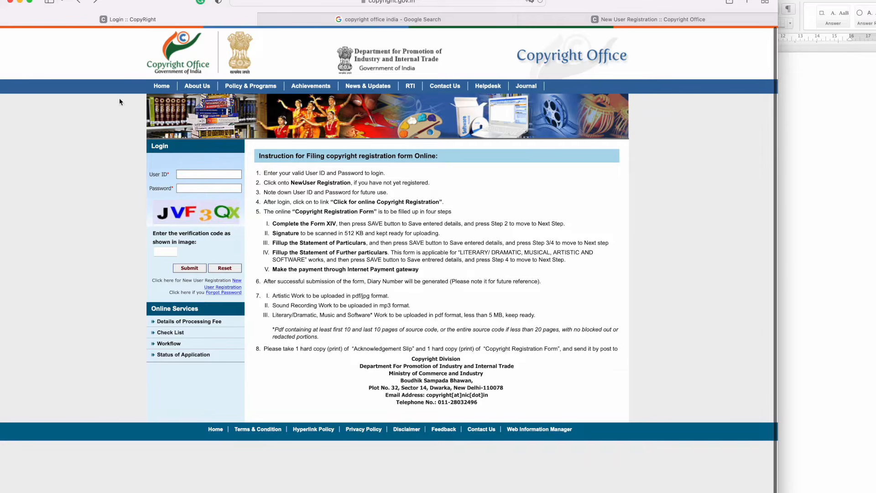
pyautogui.click(156, 87)
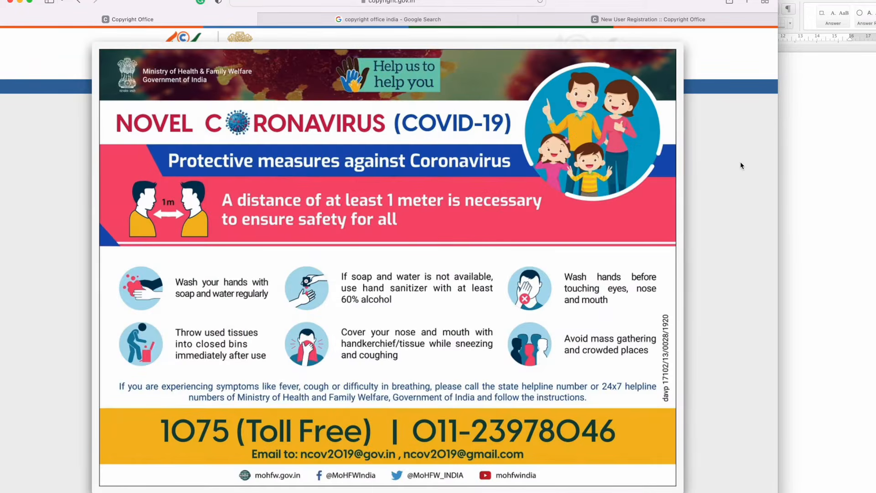
pyautogui.click(736, 164)
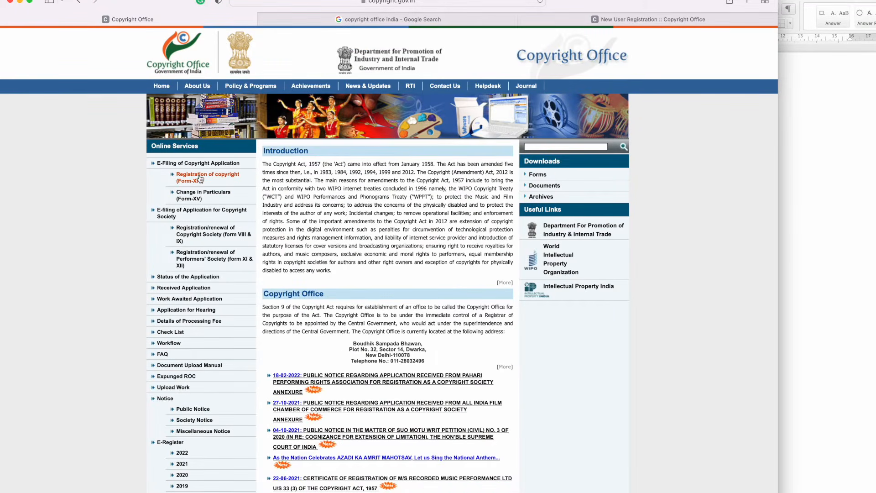
pyautogui.click(200, 179)
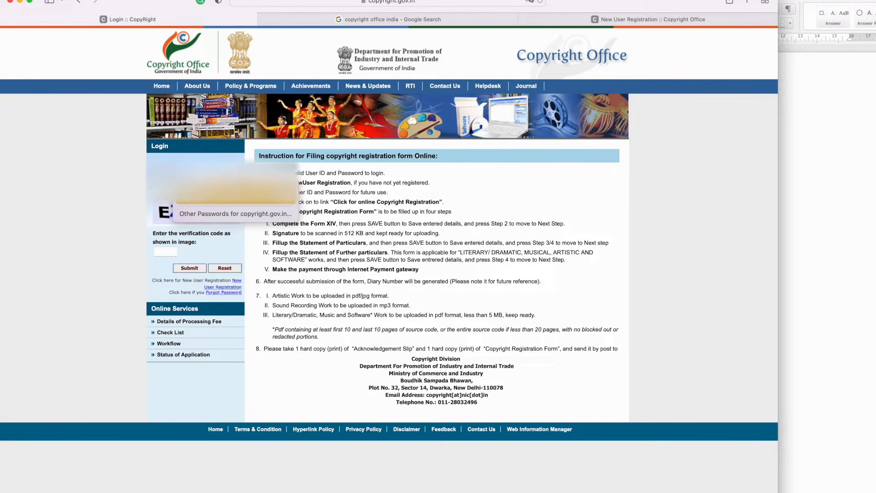
# Step: Log in with the saved credentials and verification code, updating the saved password
pyautogui.click(231, 192)
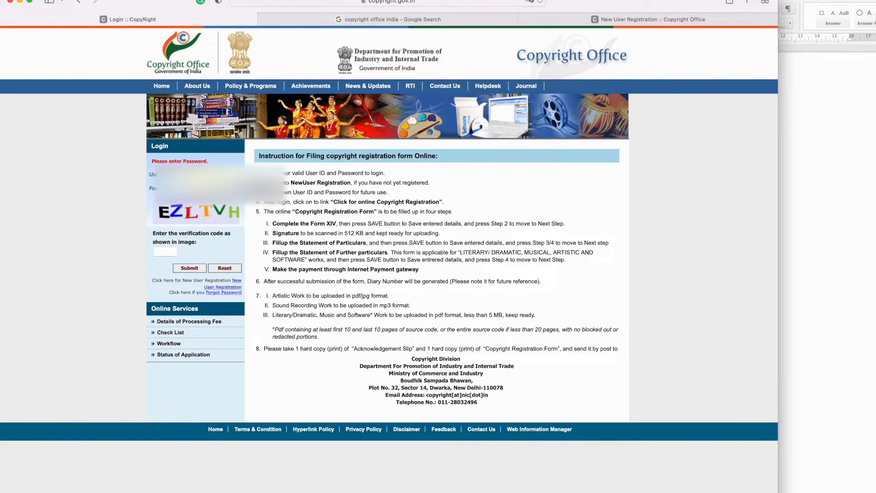
pyautogui.click(163, 253)
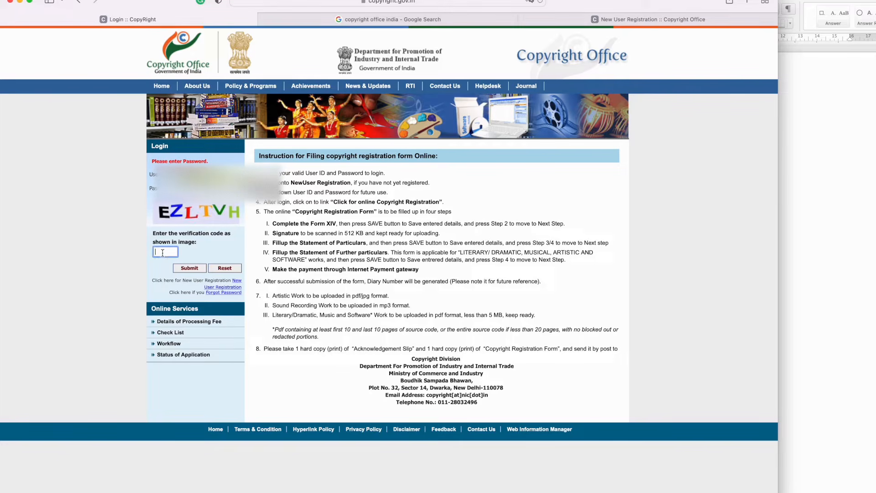
pyautogui.write('EZLTVH')
pyautogui.click(191, 268)
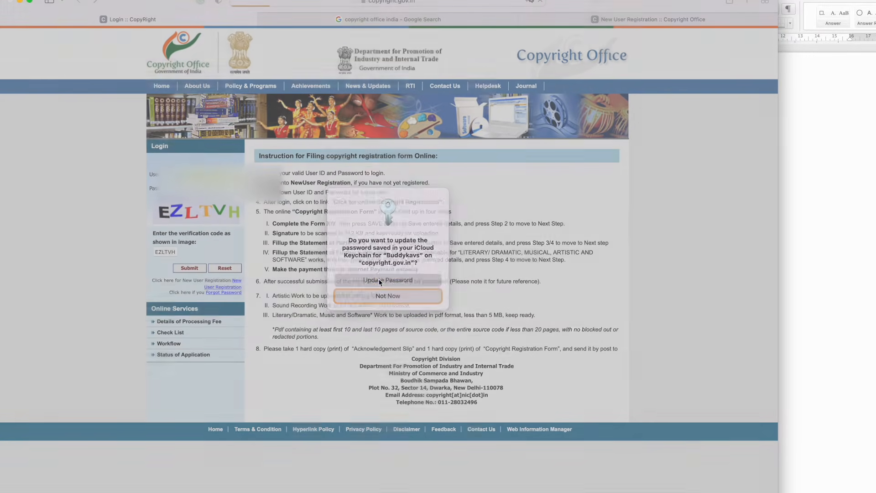
pyautogui.click(379, 280)
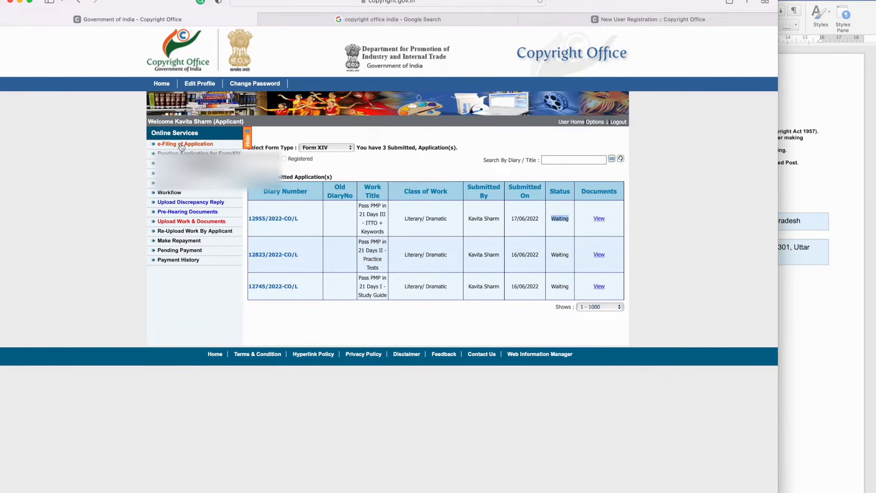
# Step: Open e-Filing of Application and start the online Form XIV copyright registration
pyautogui.click(181, 145)
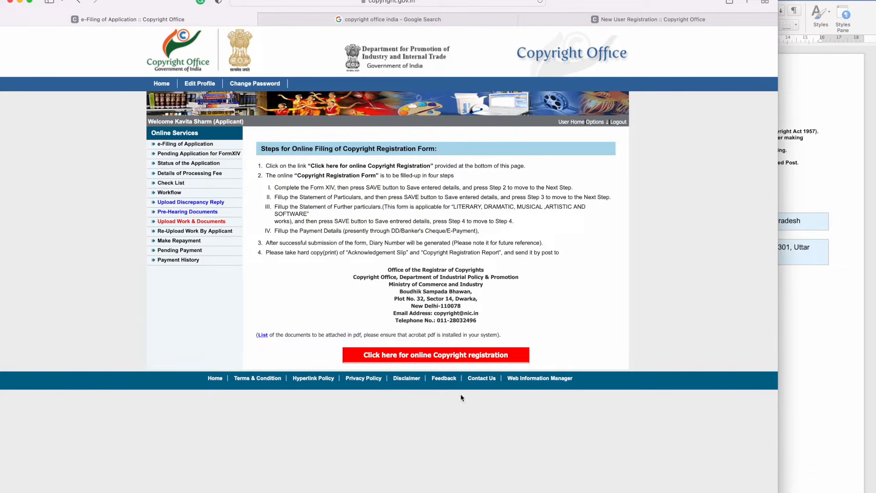
pyautogui.click(446, 355)
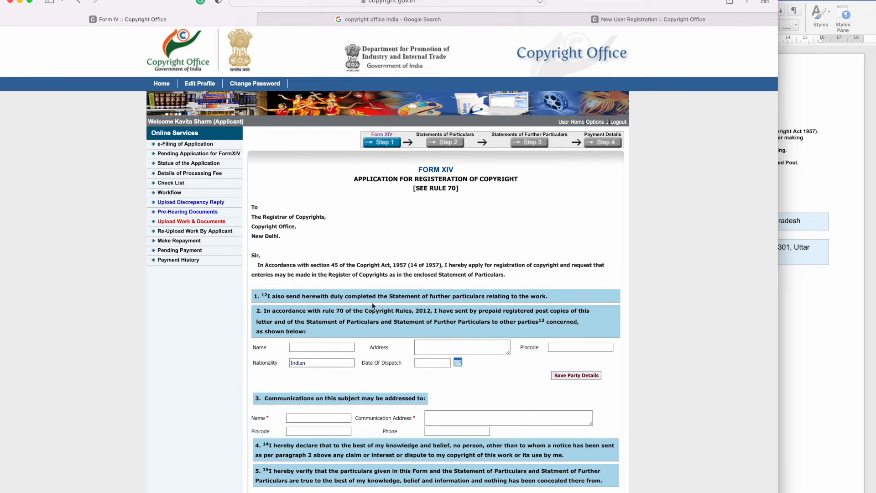
pyautogui.scroll(-2, 345, 297)
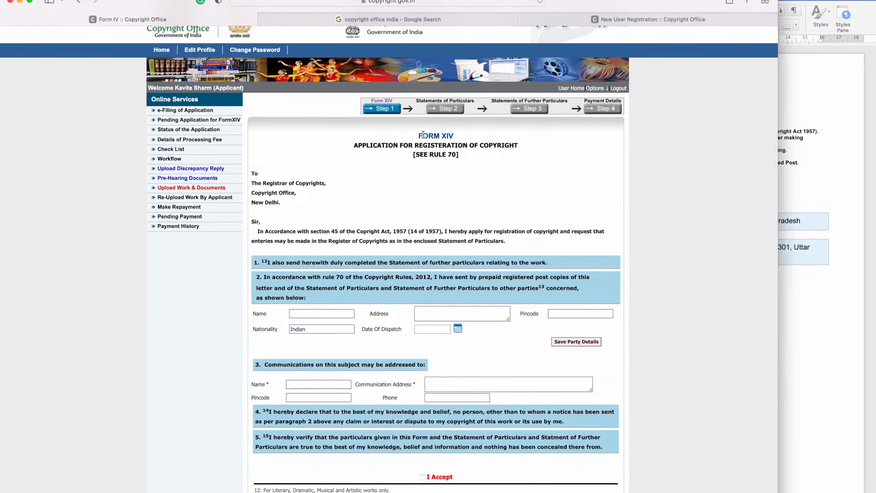
pyautogui.scroll(-1, 419, 134)
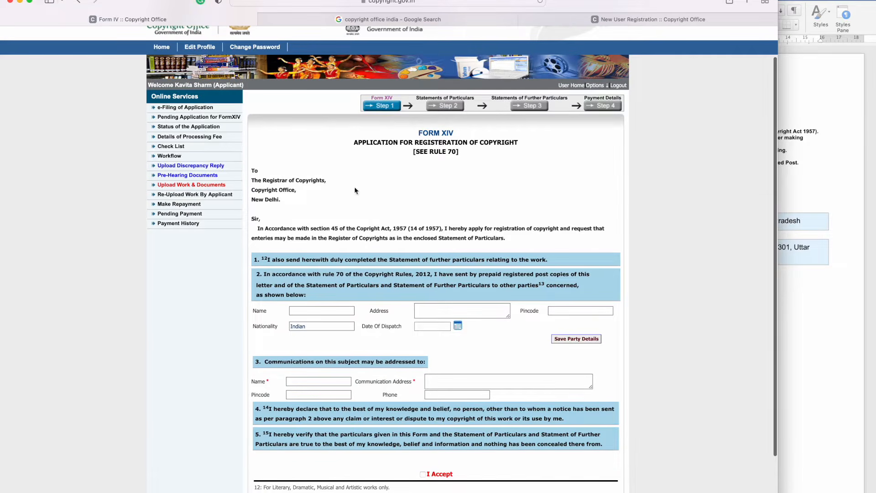
# Step: Enter 'YOUR NAME' as the party name and 'SOME ADDRESS' as the party address
pyautogui.click(308, 312)
pyautogui.scroll(-1, 308, 307)
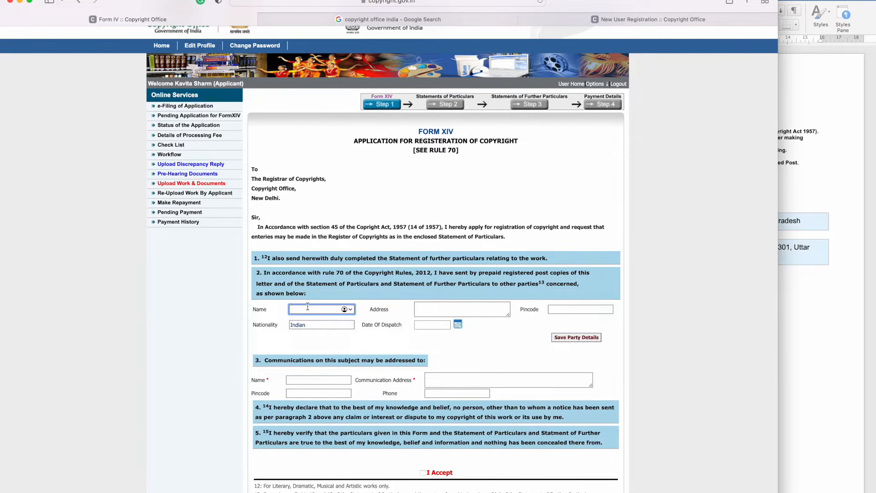
pyautogui.write('YOUR NAME')
pyautogui.press('Tab')
pyautogui.write('SOME ADDRES')
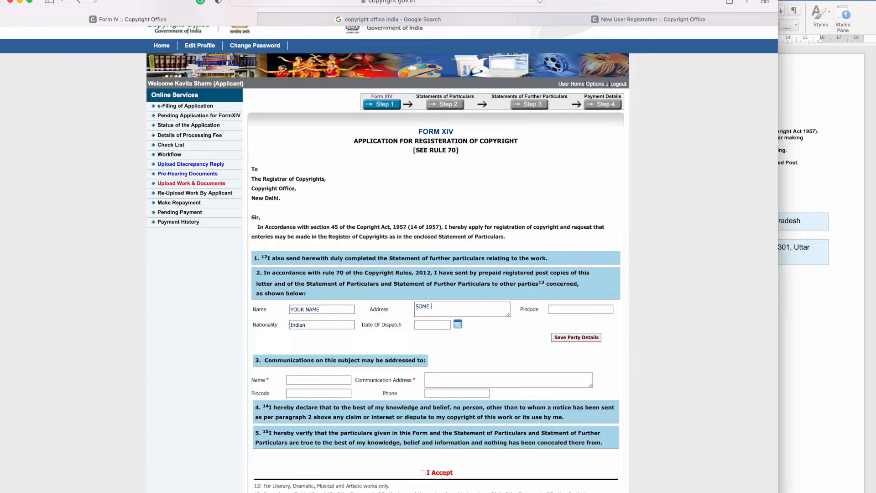
pyautogui.write('S')
pyautogui.press('super+Tab')
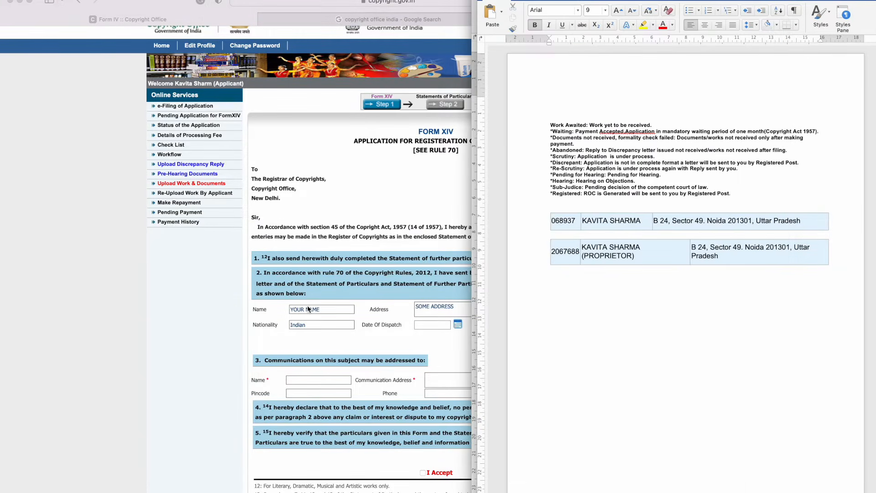
# Step: Copy the address line from the Word notes and select the placeholder party address in the form
pyautogui.press('super+grave')
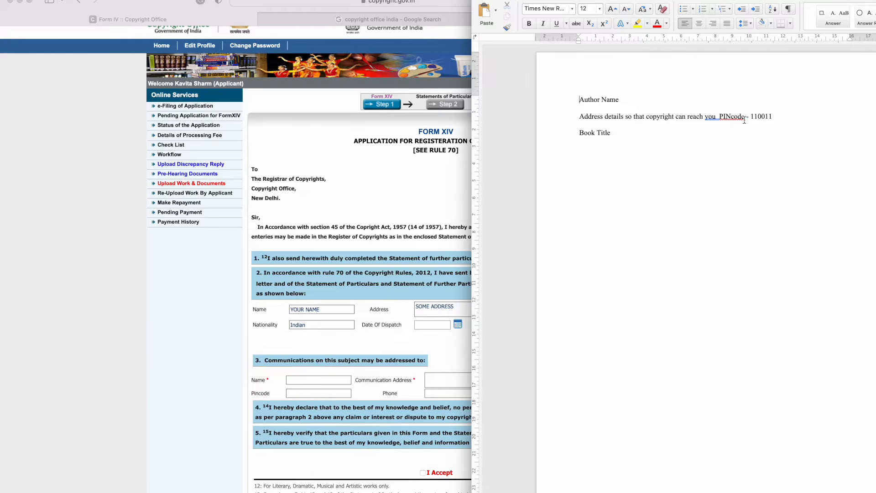
pyautogui.moveTo(745, 120); pyautogui.dragTo(572, 118)
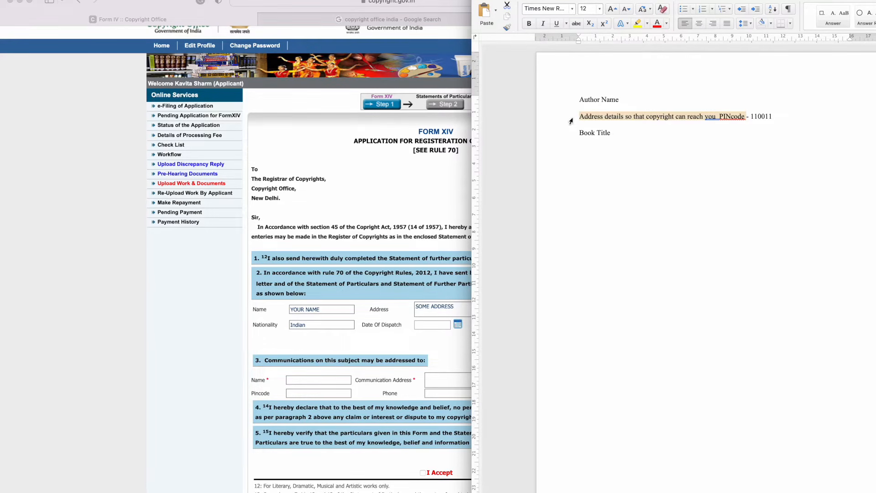
pyautogui.press('super+Tab')
pyautogui.click(449, 311)
pyautogui.tripleClick(448, 310)
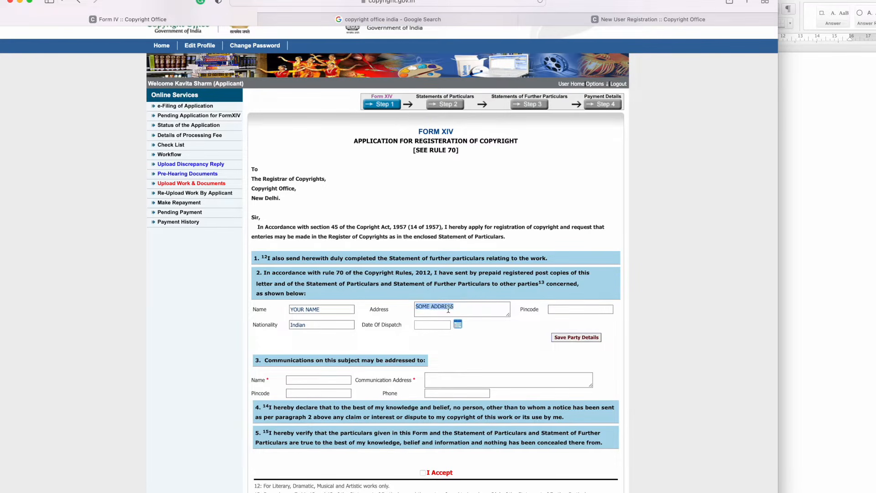
# Step: Paste the copied party address, enter pincode 110011, and save the party details
pyautogui.write('ADDRESS DETAILS SO THAT COPYRIGHT CAN REACH YOU')
pyautogui.click(575, 309)
pyautogui.write('110011')
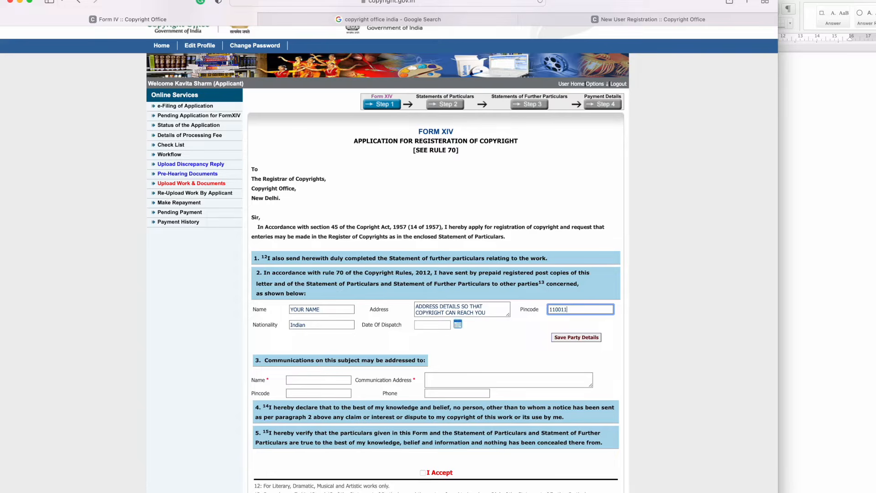
pyautogui.click(573, 338)
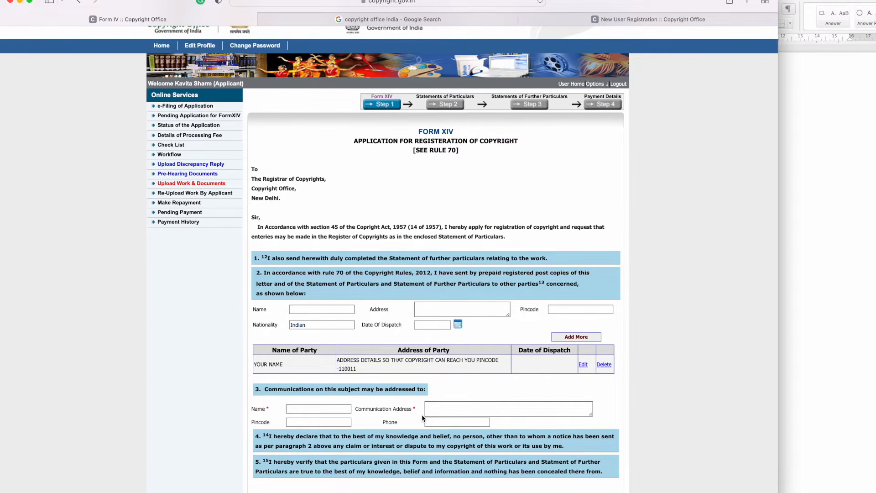
# Step: Fill communication details: name YOURNAME, pasted address, pincode 110011, and a phone number
pyautogui.scroll(-5, 421, 415)
pyautogui.click(306, 317)
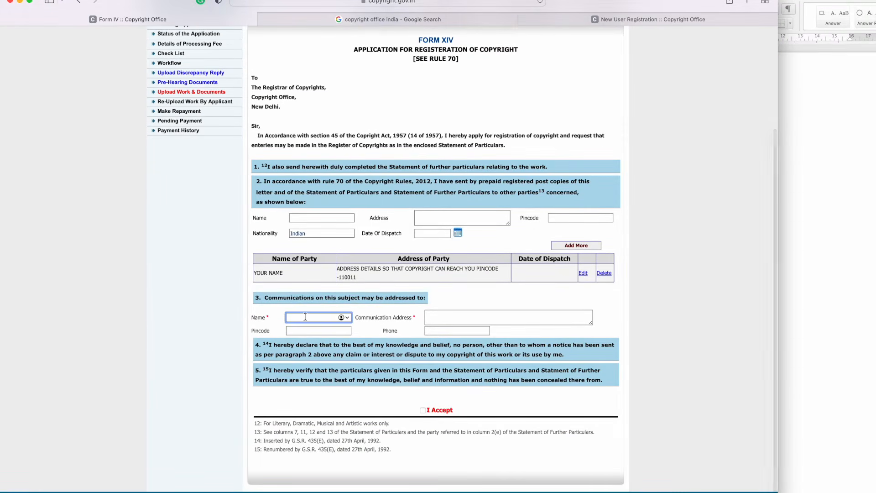
pyautogui.write('YOUR')
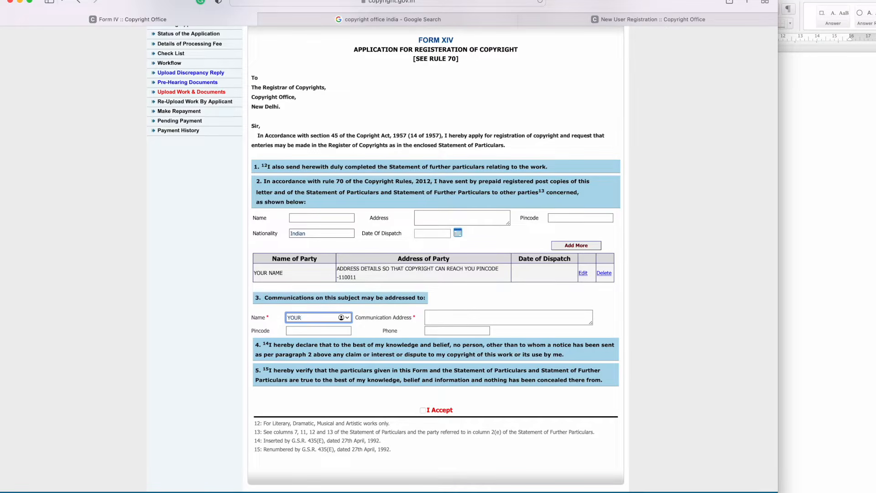
pyautogui.write('NAME')
pyautogui.press('Tab')
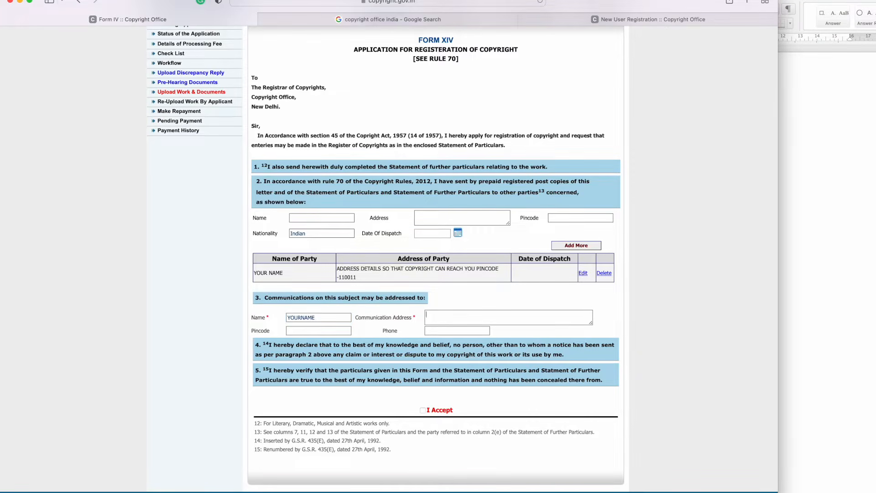
pyautogui.write('ADDRESS DETAILS SO THAT COPYRIGHT CAN REACH YOU  PINCODE')
pyautogui.click(301, 329)
pyautogui.write('110011')
pyautogui.press('Tab')
pyautogui.write('99999999')
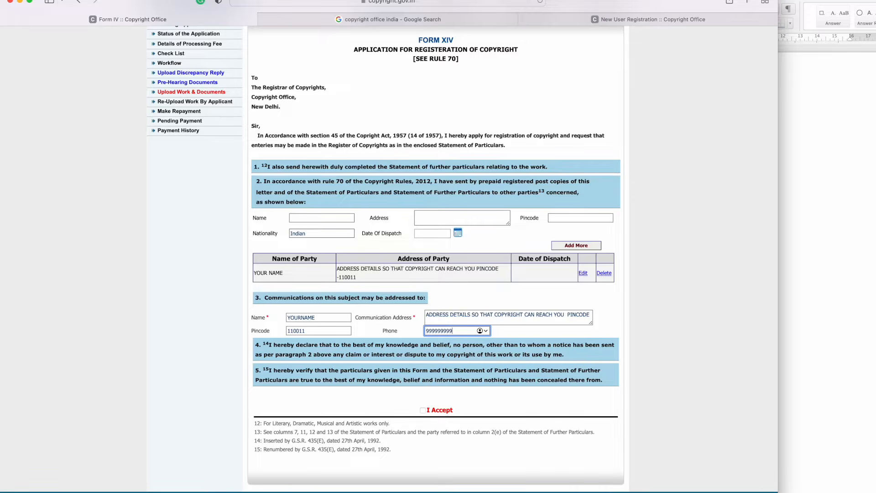
# Step: Accept the declaration and save Form XIV, correcting the rejected phone number before saving again
pyautogui.click(423, 411)
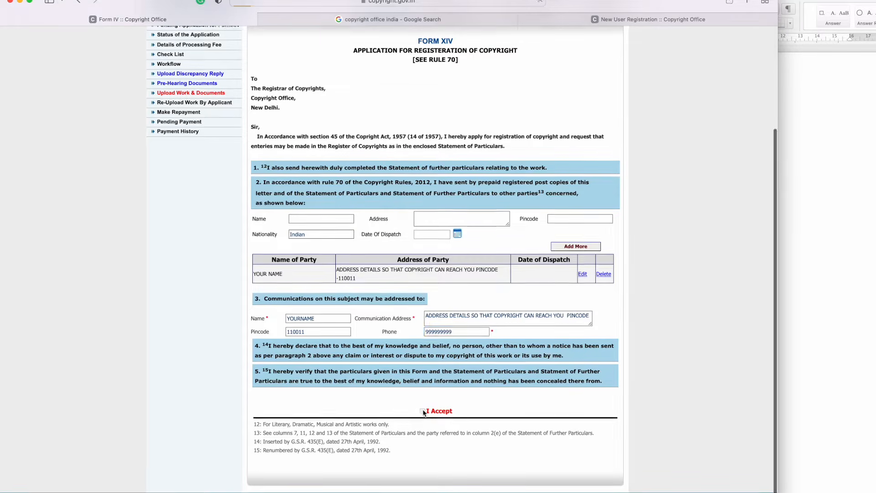
pyautogui.scroll(-5, 449, 417)
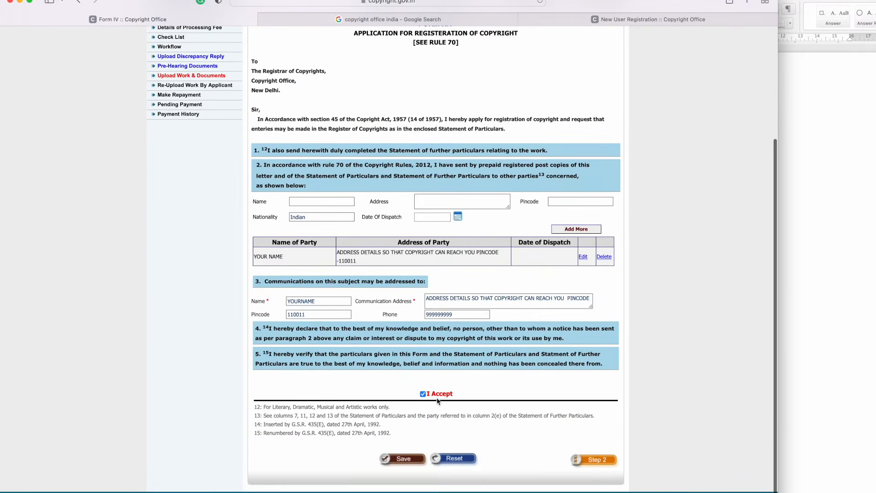
pyautogui.click(399, 457)
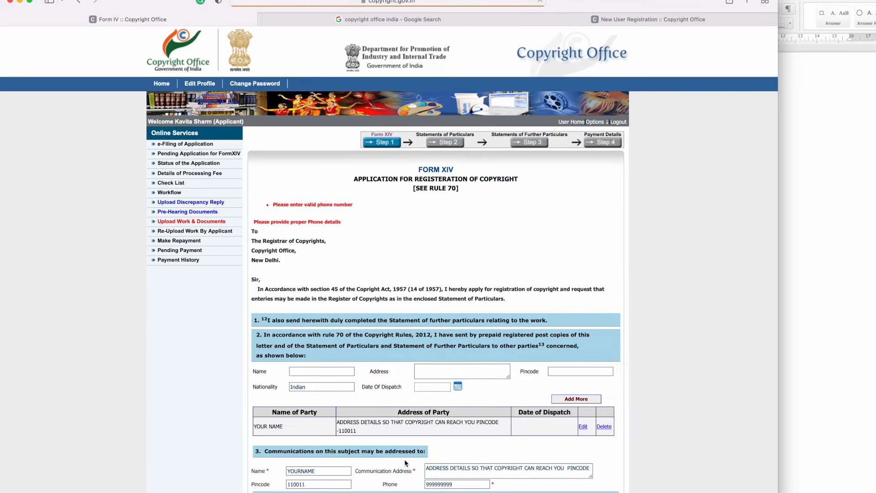
pyautogui.scroll(-5, 474, 303)
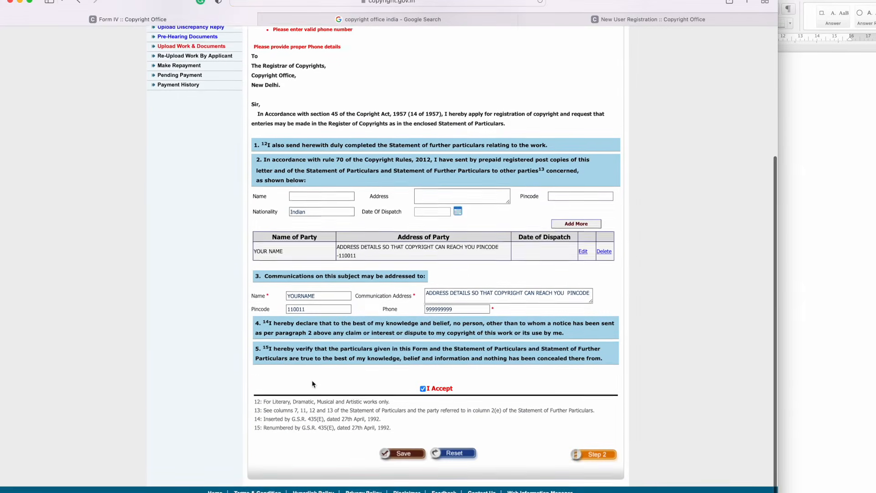
pyautogui.moveTo(459, 315); pyautogui.dragTo(392, 313)
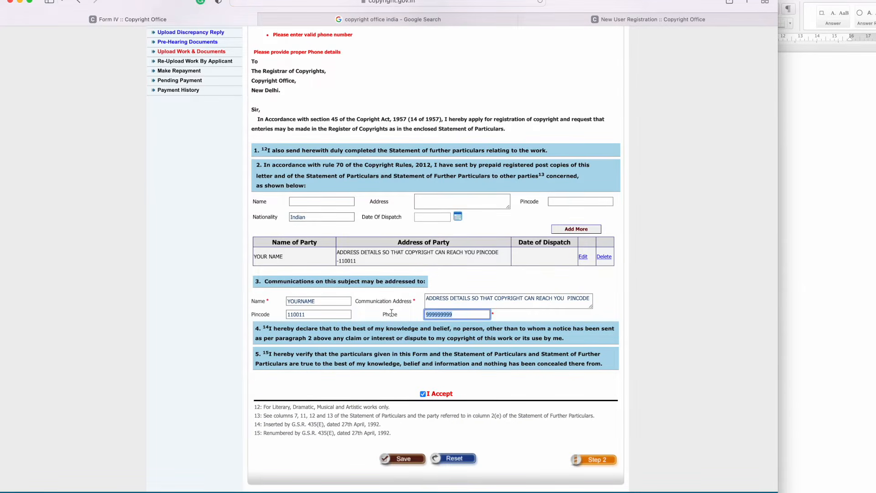
pyautogui.click(408, 462)
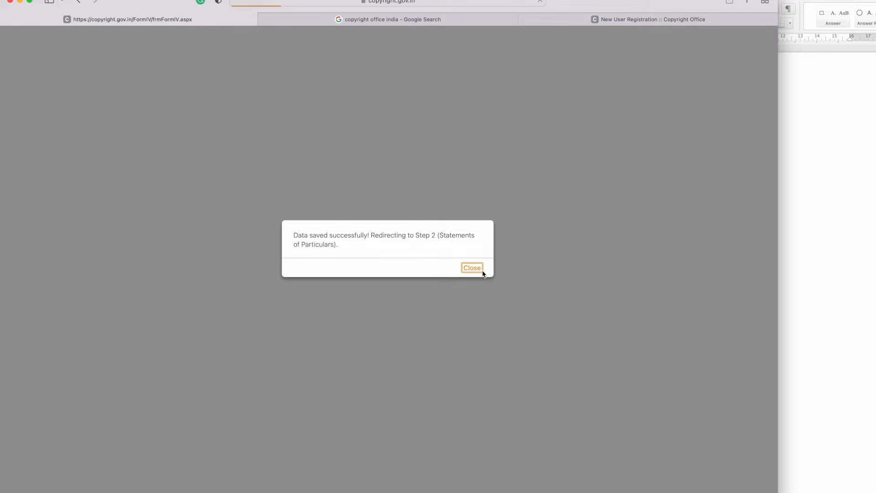
pyautogui.click(464, 269)
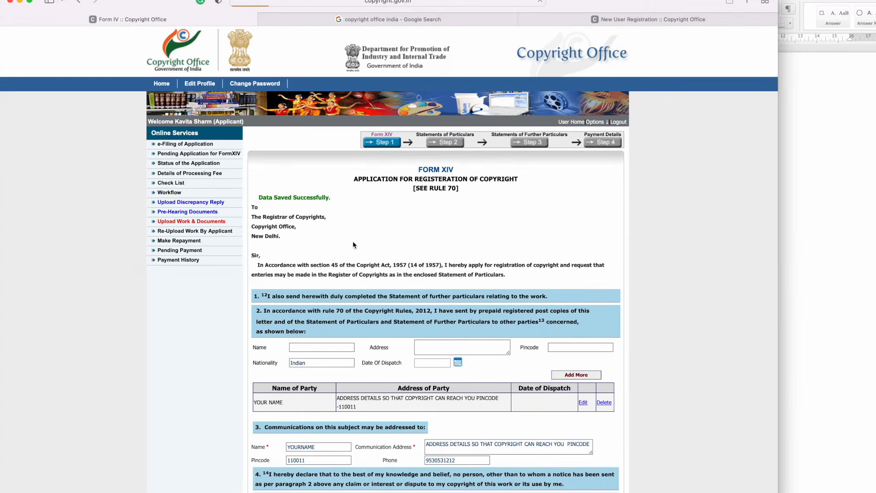
# Step: Set the applicant category to Individual, state UTTAR PRADESH, district Gautam Buddha Nagar
pyautogui.scroll(-5, 365, 356)
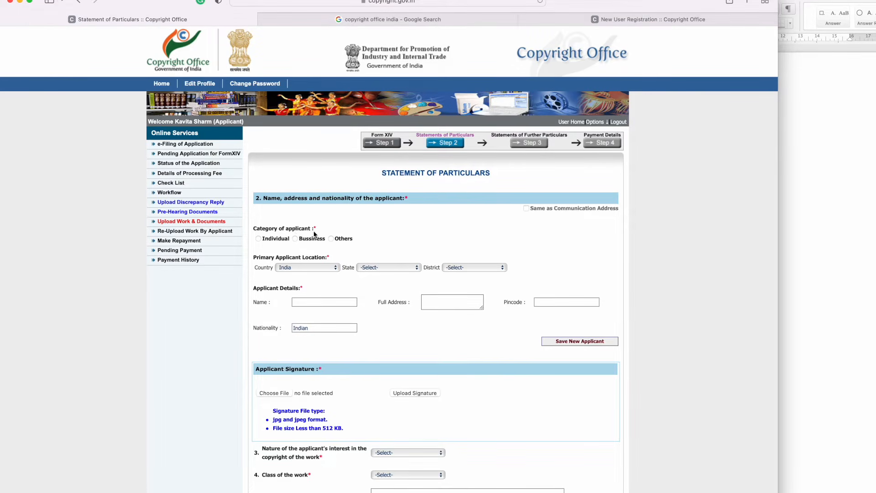
pyautogui.click(258, 239)
pyautogui.click(386, 268)
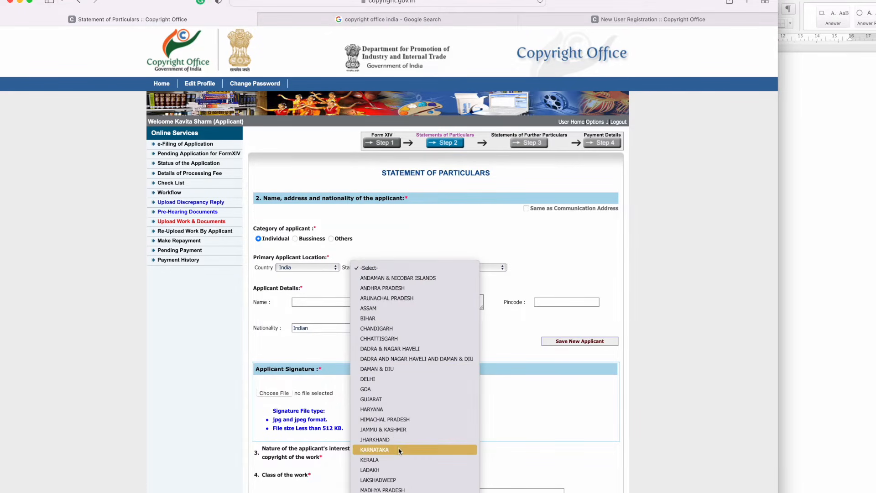
pyautogui.scroll(-3, 398, 447)
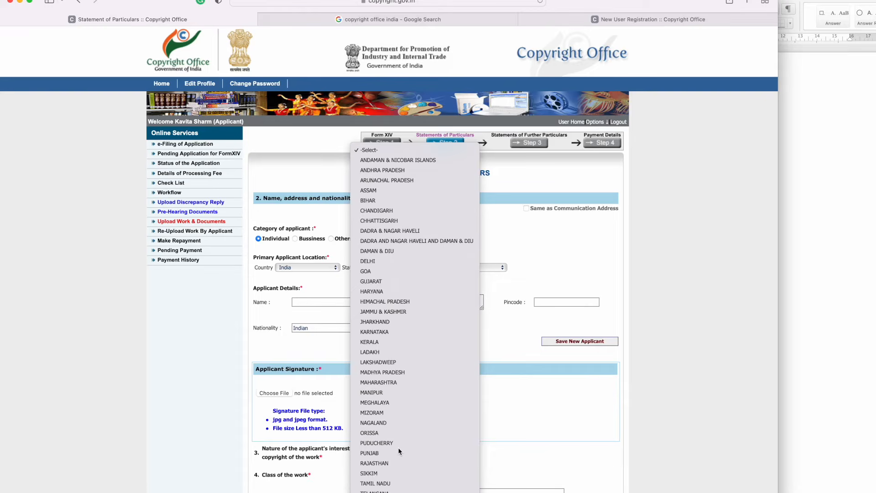
pyautogui.scroll(-2, 398, 448)
pyautogui.click(398, 448)
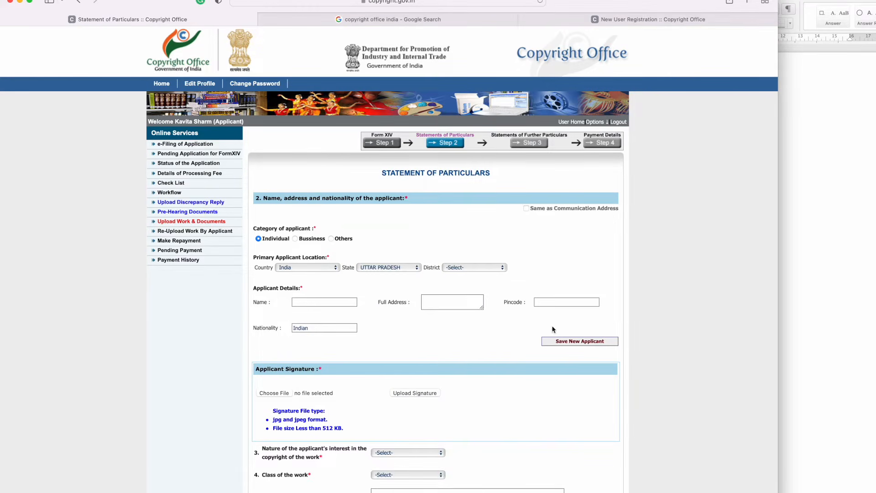
pyautogui.click(465, 268)
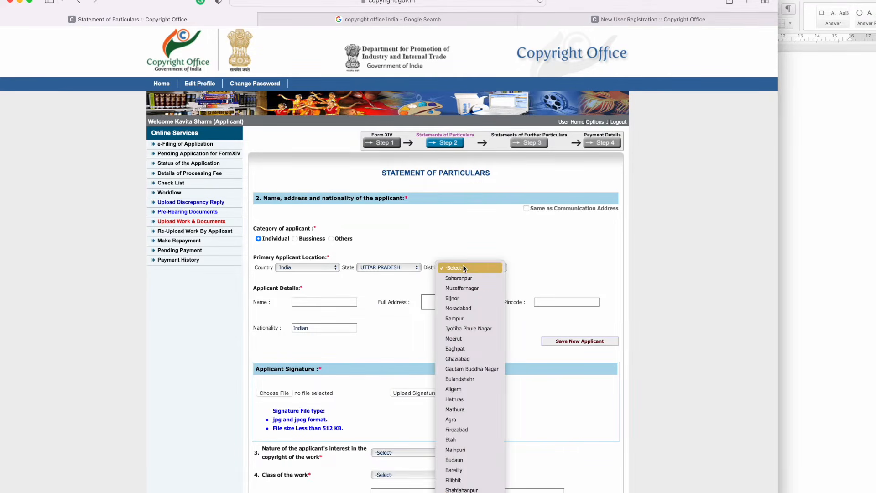
pyautogui.press('g')
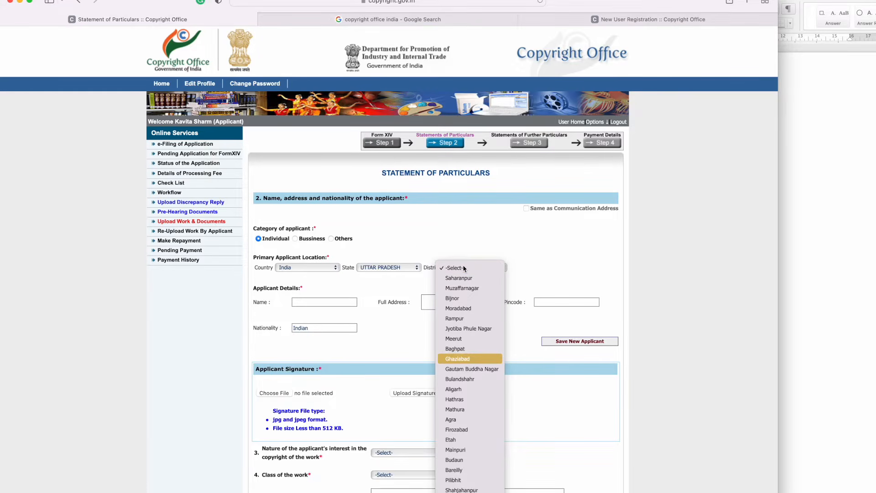
pyautogui.press('Down')
pyautogui.press('Return')
# Step: Enter the applicant's name, pasted address and pincode 110011, then save the new applicant
pyautogui.click(312, 303)
pyautogui.write('NAMe')
pyautogui.press('Tab')
pyautogui.press('super+v')
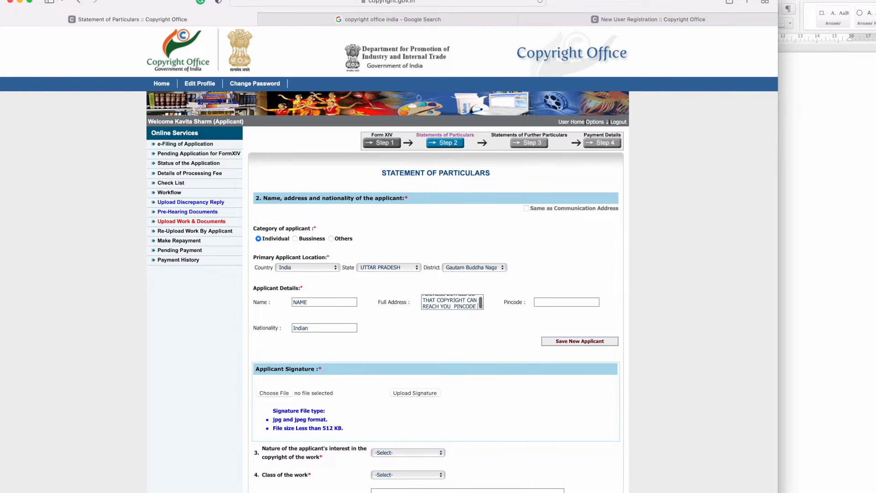
pyautogui.click(571, 301)
pyautogui.write('110011')
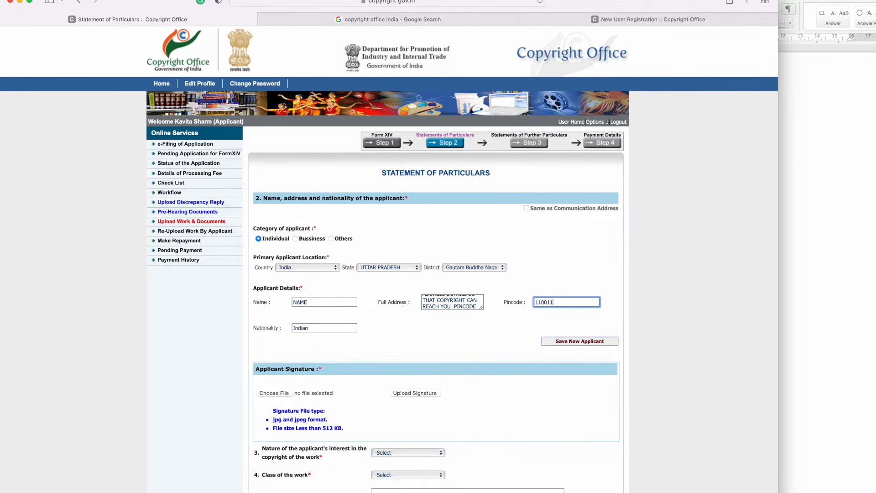
pyautogui.click(585, 343)
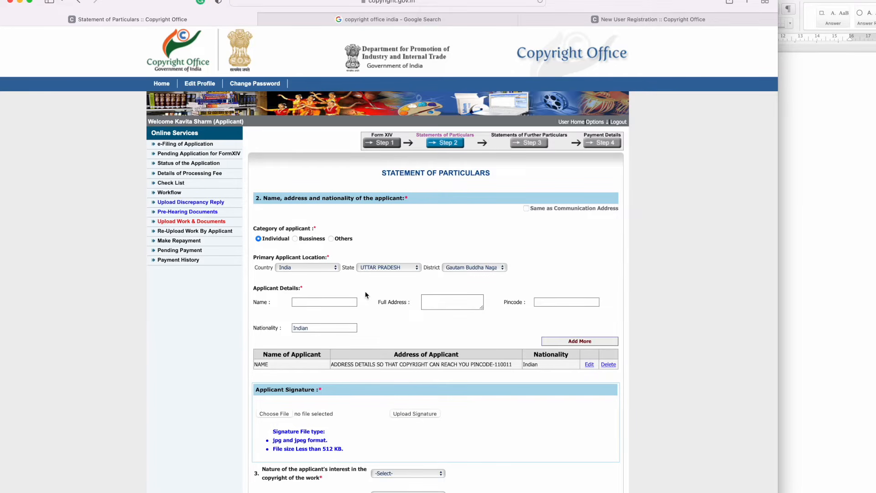
# Step: Set the applicant's interest in the work to Author
pyautogui.scroll(-3, 365, 295)
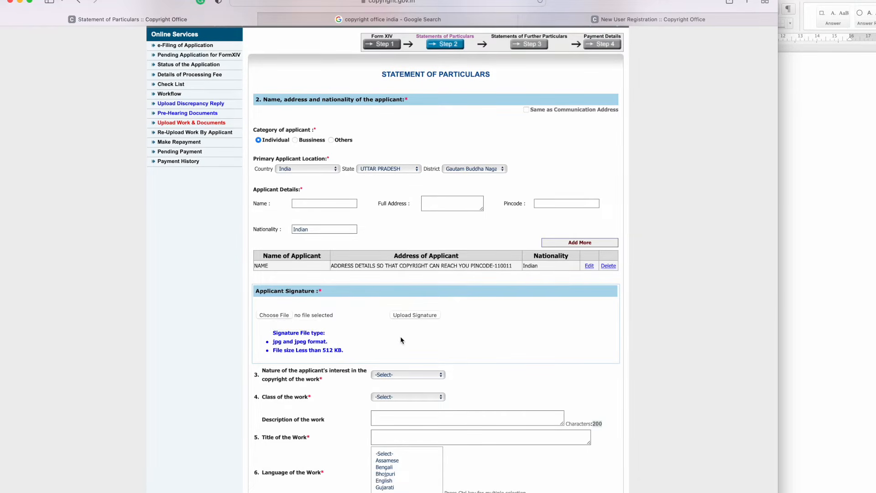
pyautogui.scroll(-3, 403, 341)
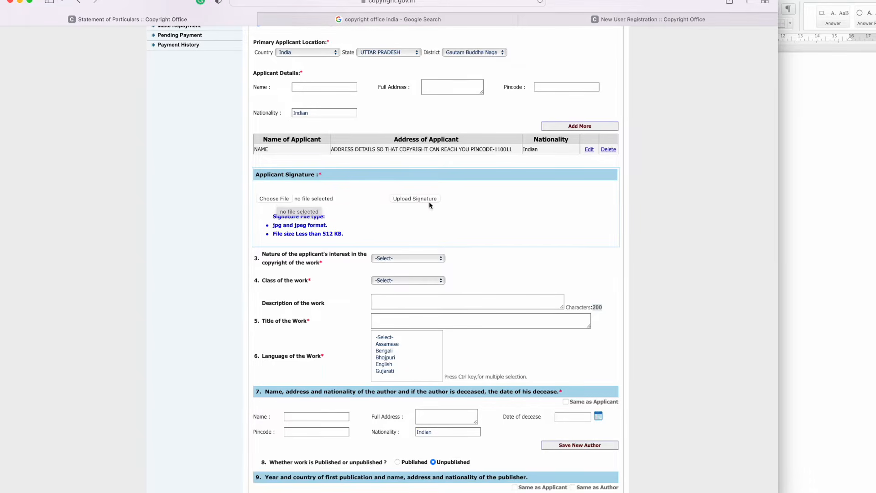
pyautogui.scroll(-1, 424, 205)
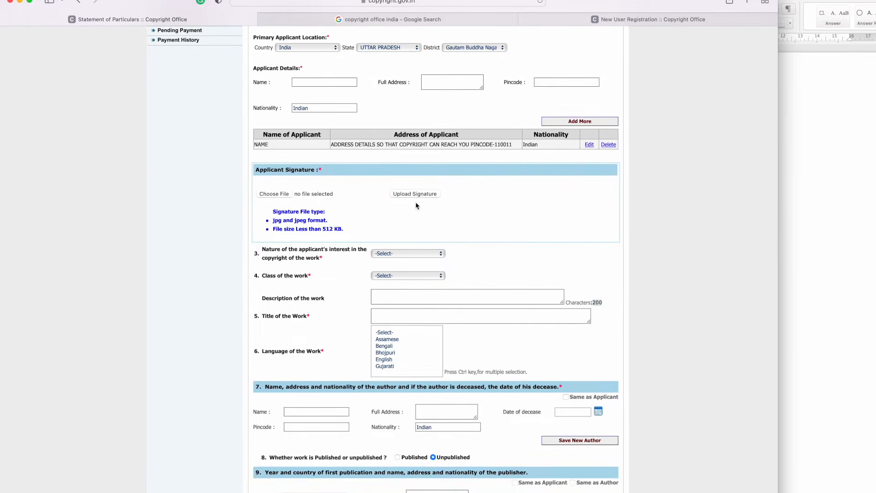
pyautogui.scroll(-1, 272, 250)
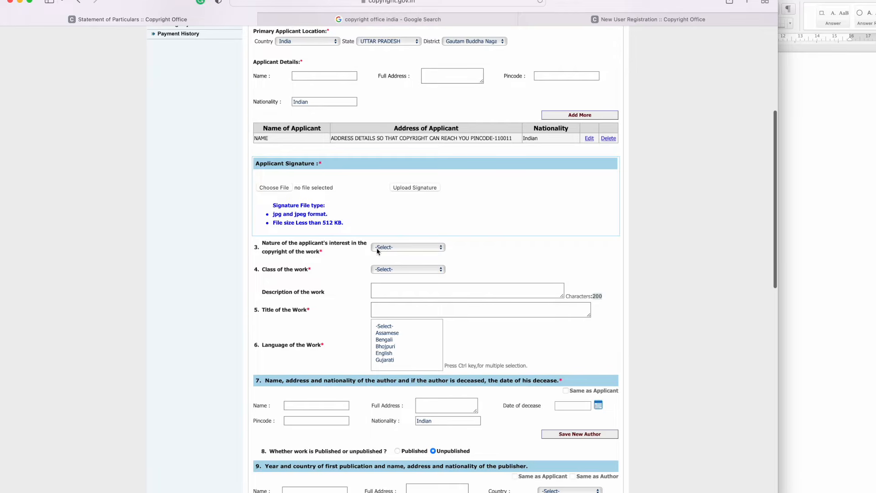
pyautogui.scroll(-1, 377, 250)
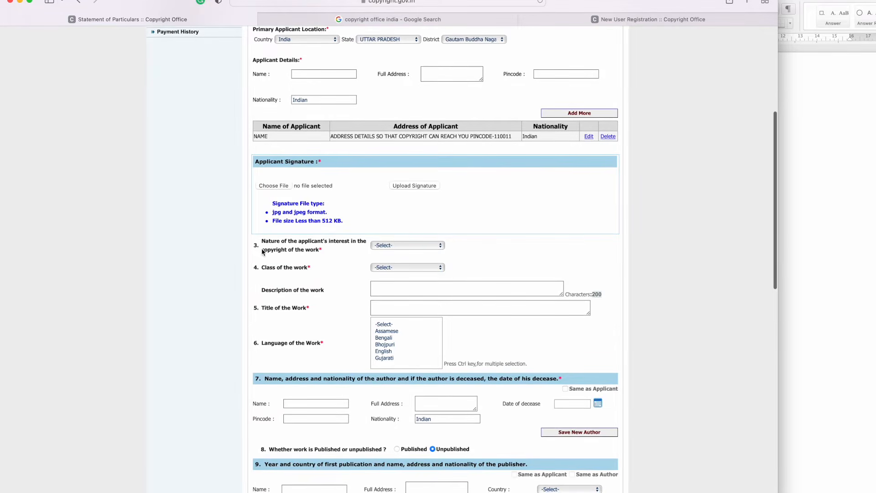
pyautogui.click(424, 245)
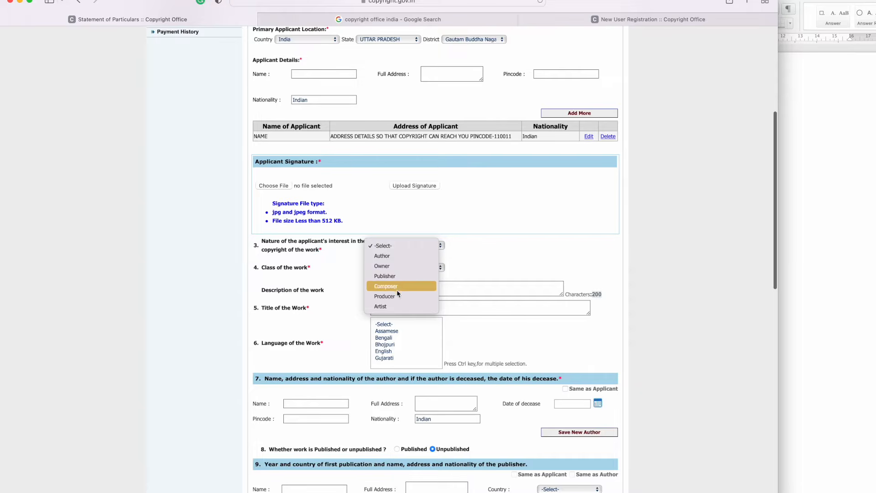
pyautogui.click(395, 258)
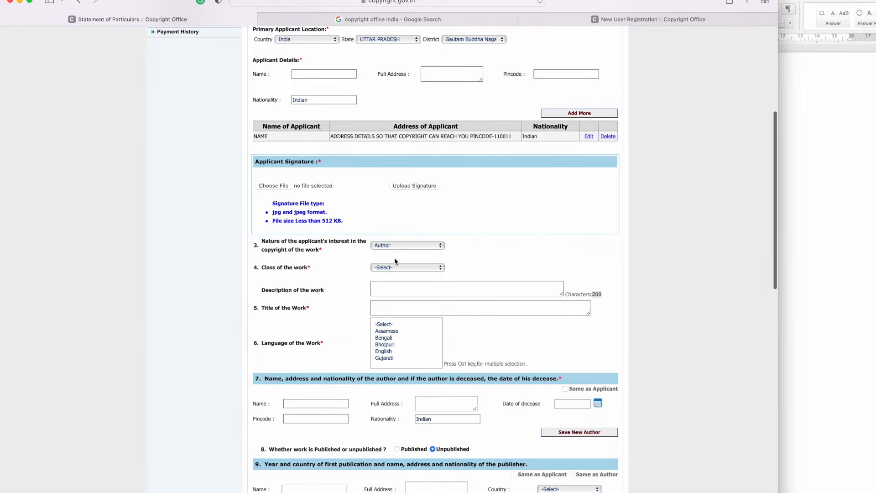
# Step: Choose Literary/ Dramatic class, describe it as 'Description of the book', title 'PMP in 21', language English
pyautogui.click(410, 267)
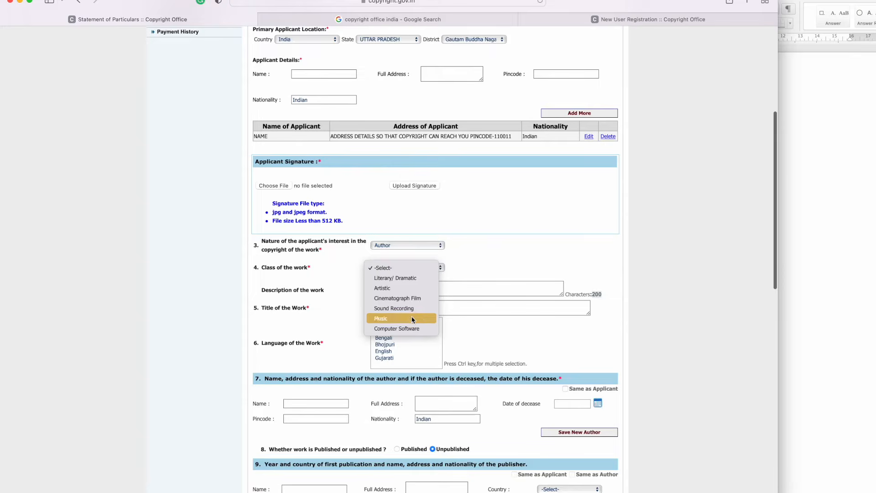
pyautogui.click(418, 279)
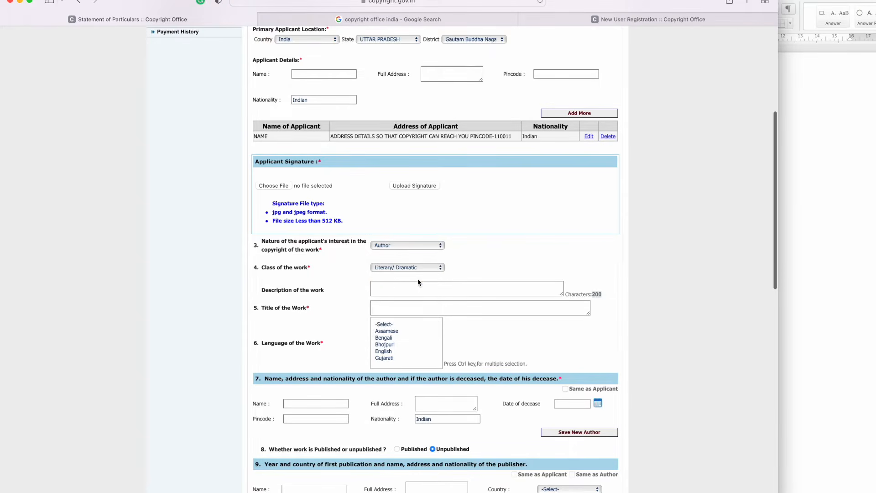
pyautogui.click(392, 293)
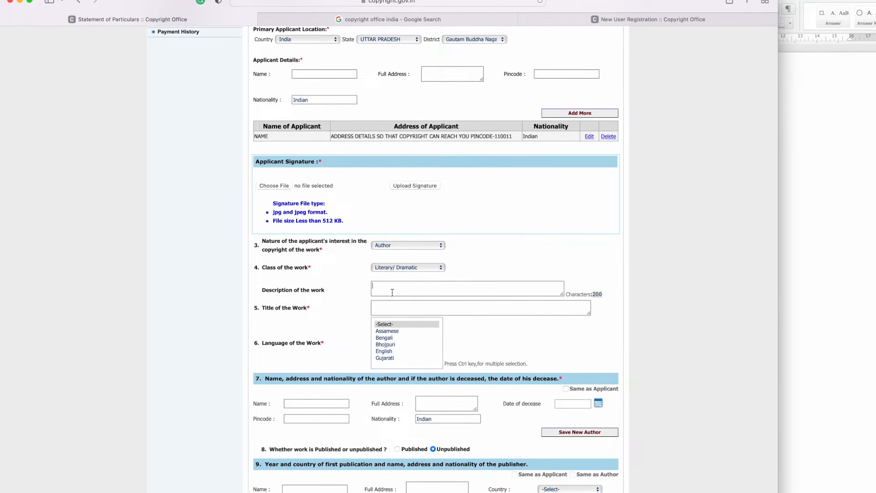
pyautogui.write('Description of the book')
pyautogui.click(404, 308)
pyautogui.write('PMP in 21')
pyautogui.click(401, 352)
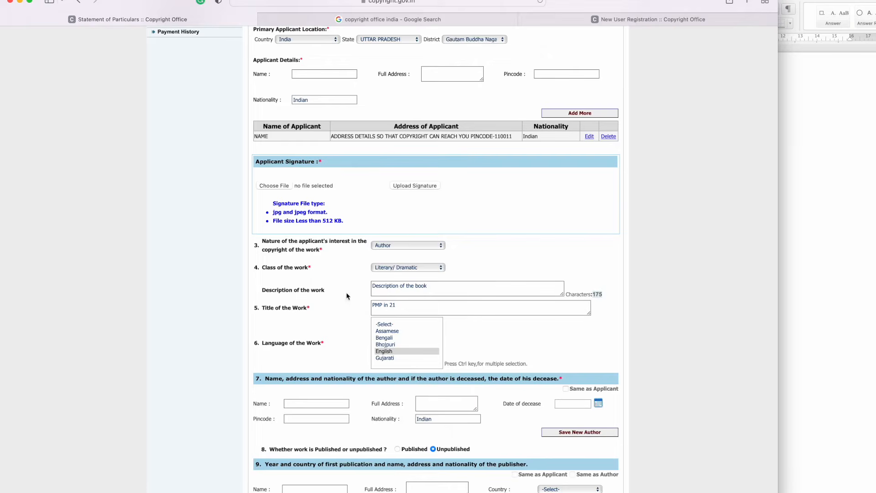
# Step: Set the author to be the same as the applicant and mark the work as Published
pyautogui.click(567, 389)
pyautogui.scroll(-5, 519, 400)
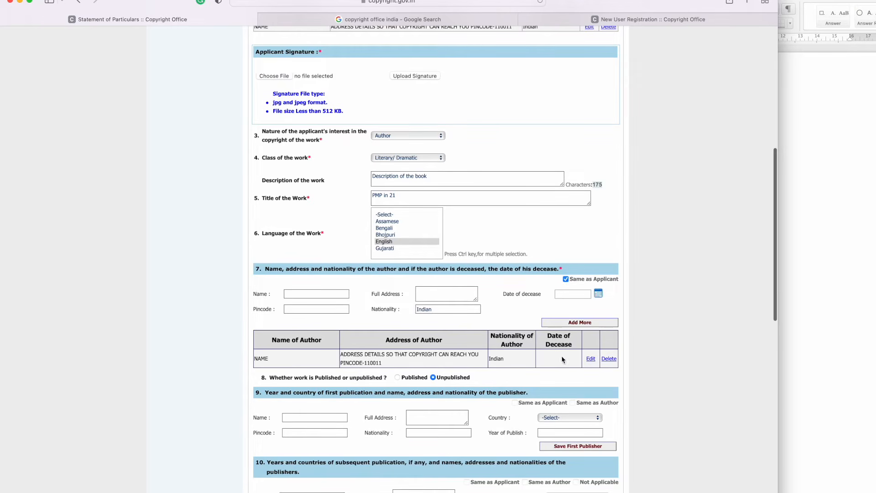
pyautogui.click(397, 378)
pyautogui.scroll(-7, 352, 388)
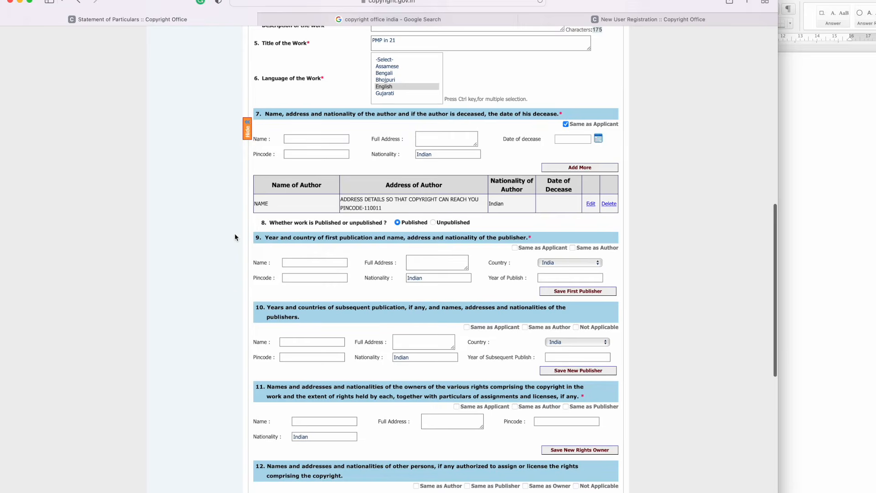
# Step: Make the author the first publisher in India, with 2022 as the year of publication
pyautogui.click(573, 248)
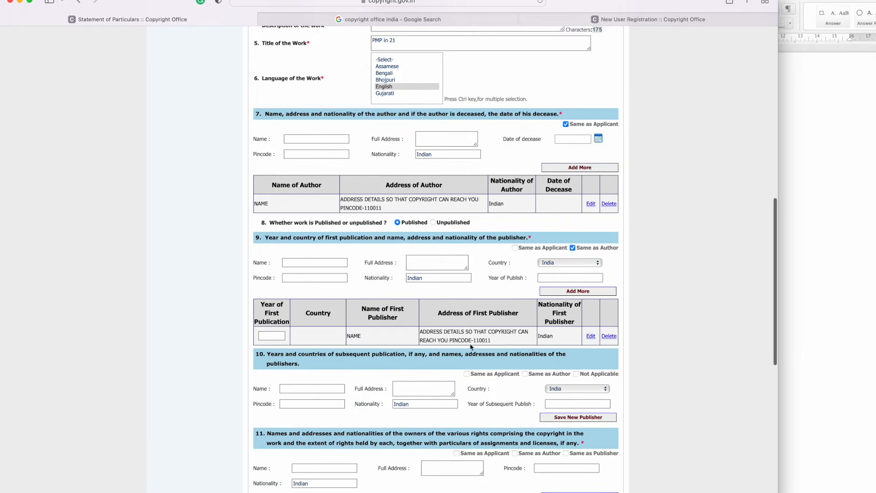
pyautogui.click(271, 336)
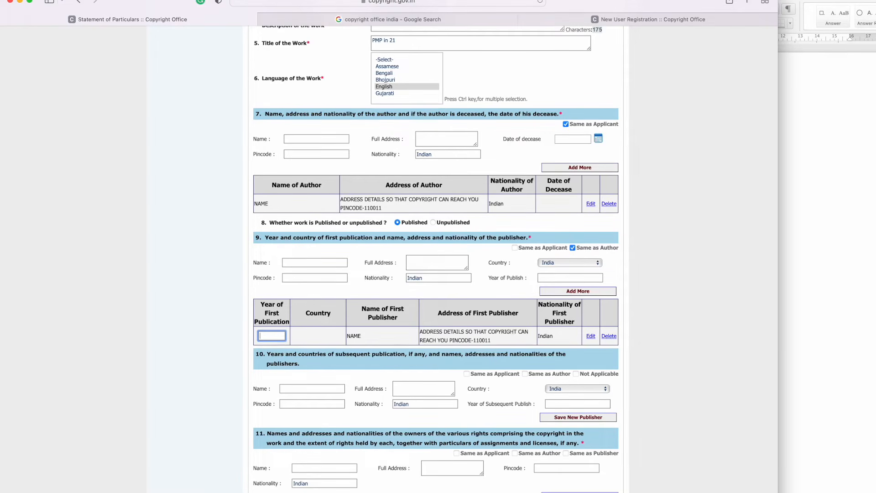
pyautogui.click(590, 337)
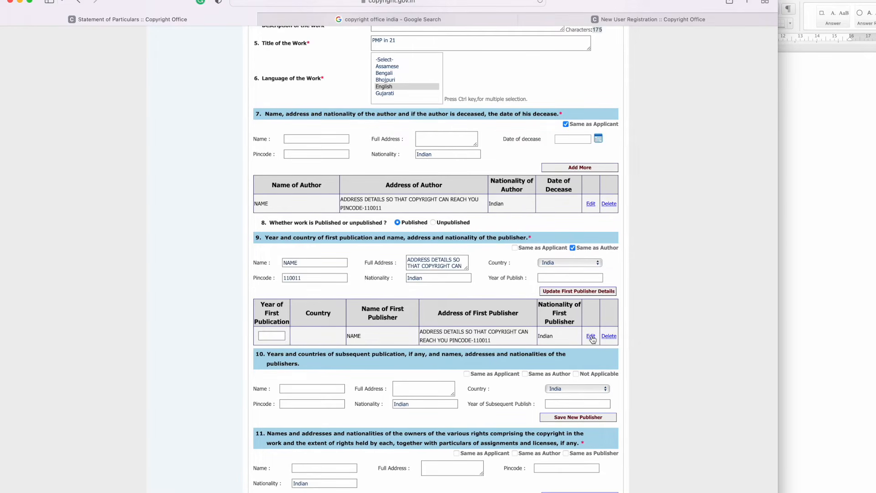
pyautogui.click(553, 279)
pyautogui.write('2022')
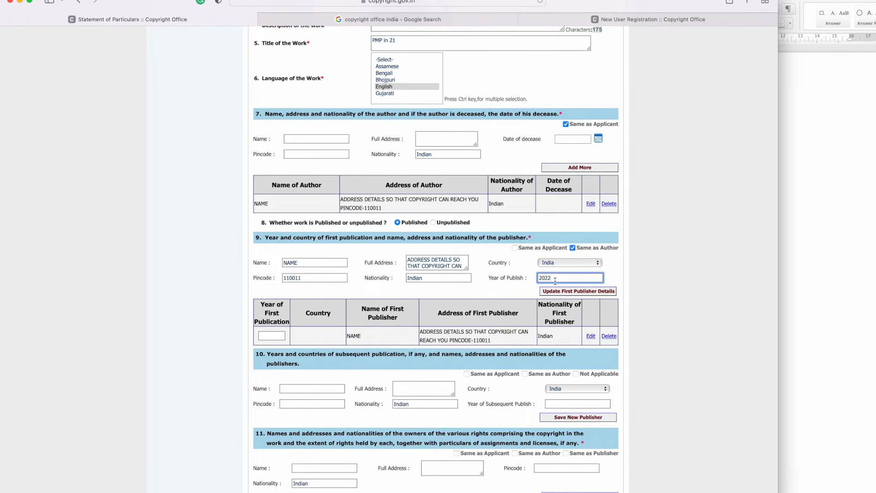
pyautogui.click(594, 291)
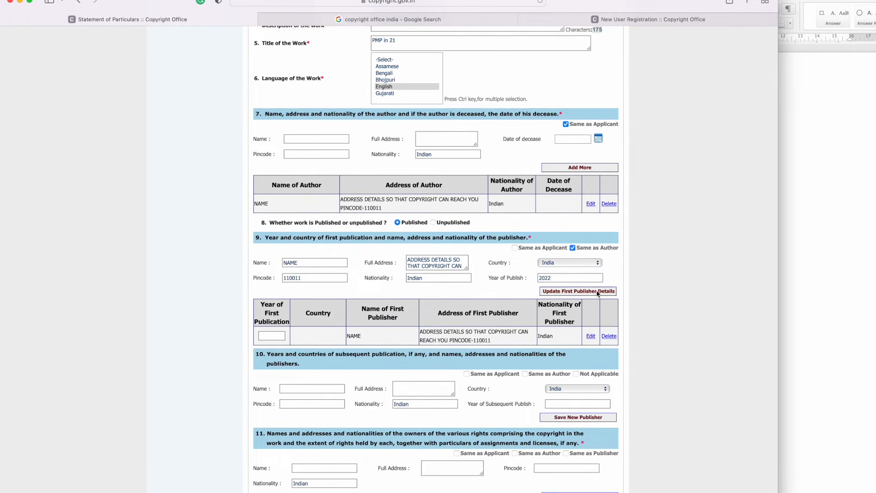
pyautogui.scroll(-2, 435, 329)
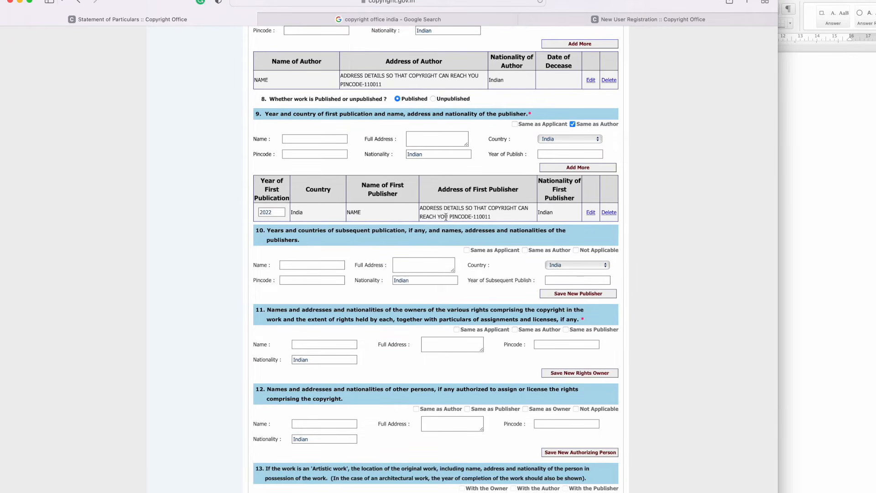
# Step: Make the applicant the owner of the rights under section 11
pyautogui.scroll(-5, 482, 283)
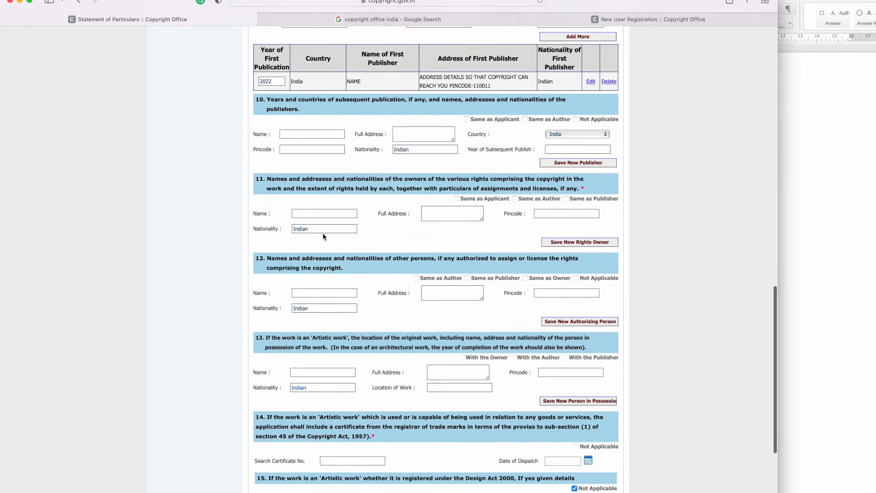
pyautogui.scroll(-4, 331, 362)
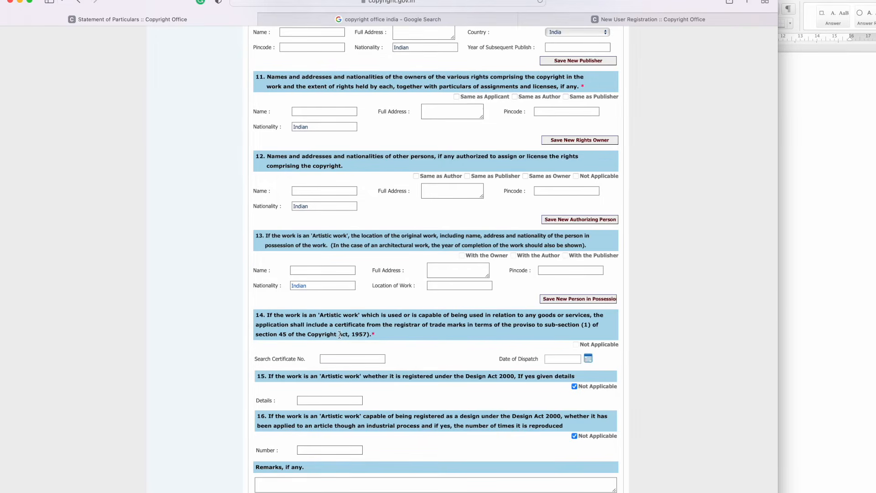
pyautogui.scroll(-3, 339, 336)
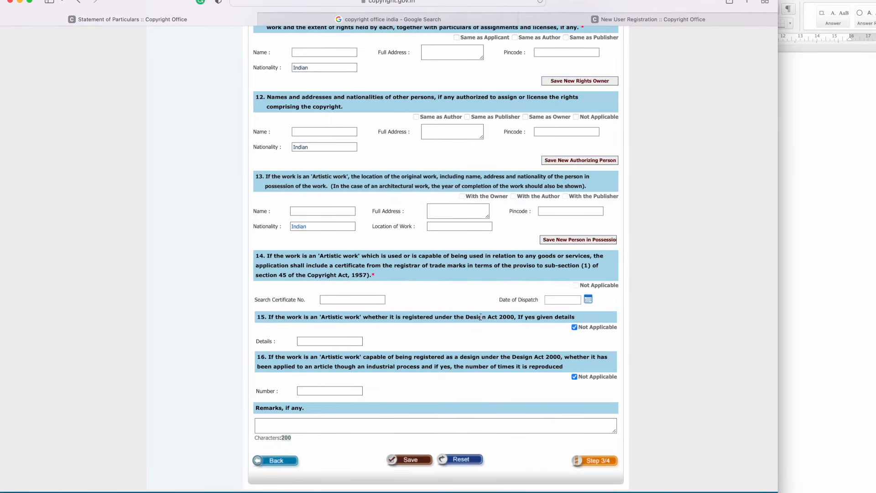
pyautogui.moveTo(466, 318); pyautogui.dragTo(516, 318)
pyautogui.click(411, 460)
# Step: Save the Statement of Particulars
pyautogui.scroll(-10, 416, 341)
pyautogui.scroll(5, 416, 342)
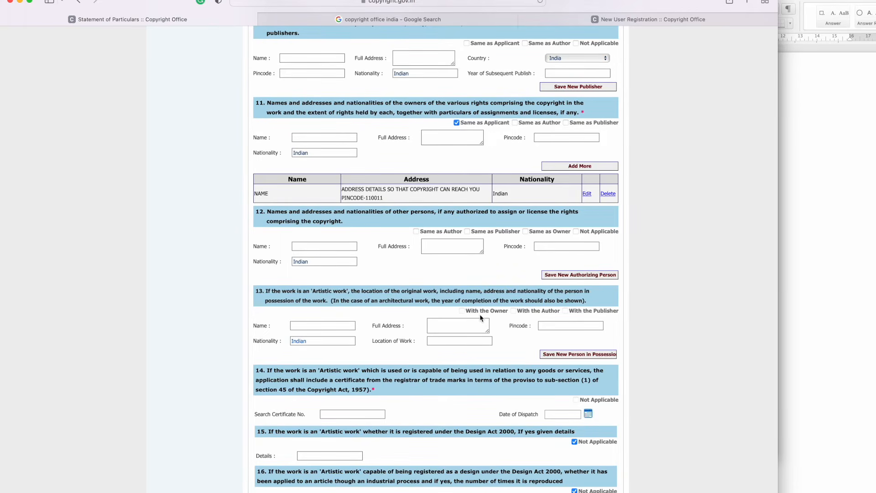
pyautogui.scroll(-5, 481, 314)
pyautogui.click(414, 461)
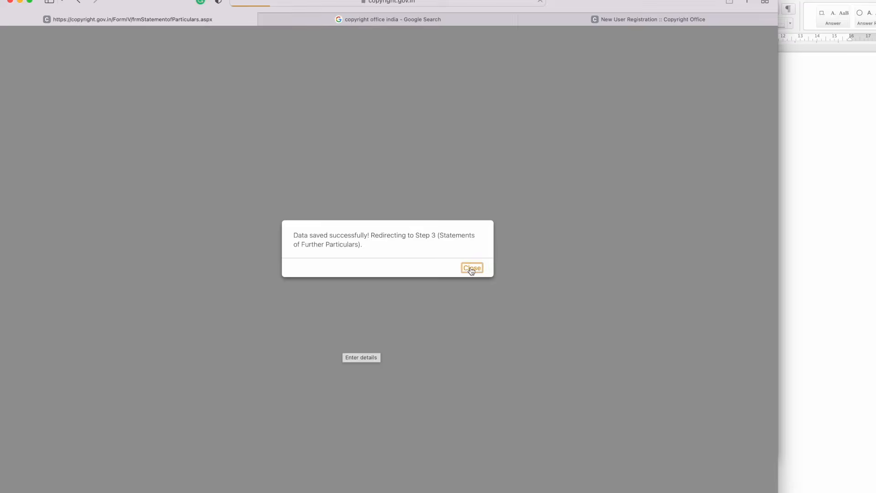
# Step: Declare the work an original work on Step 3 and save the further particulars
pyautogui.click(471, 267)
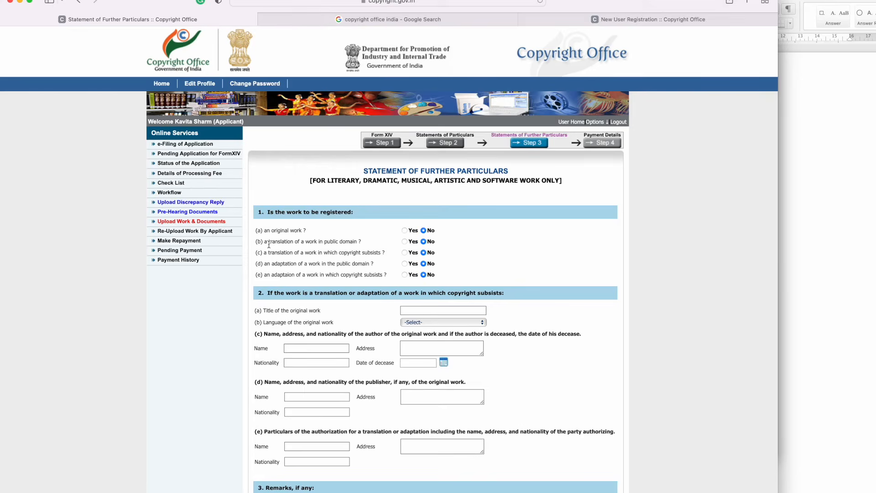
pyautogui.click(404, 231)
pyautogui.scroll(-3, 366, 432)
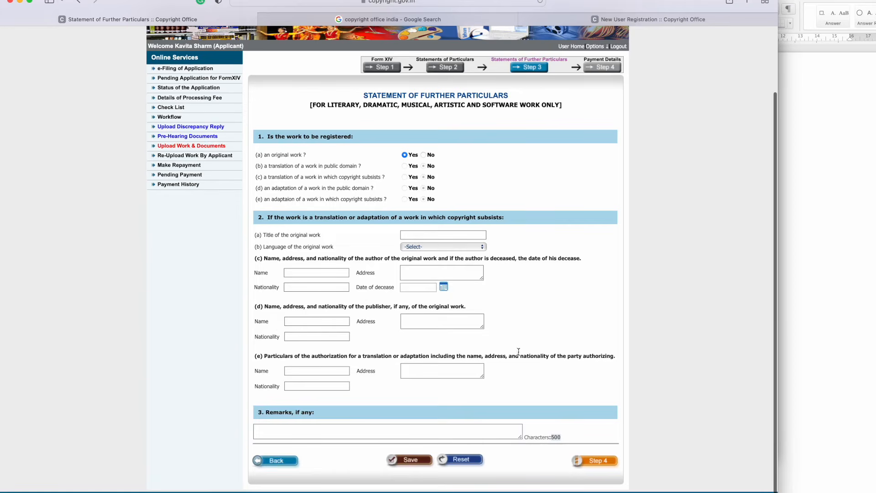
pyautogui.click(410, 461)
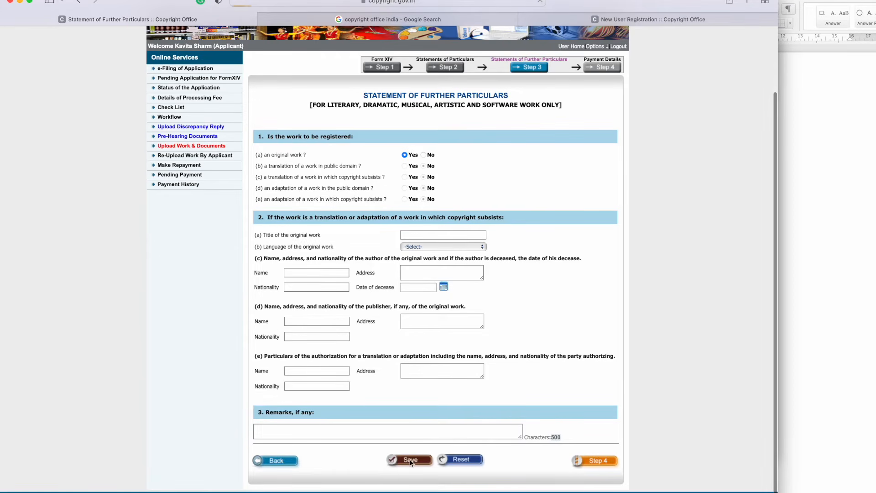
pyautogui.click(472, 268)
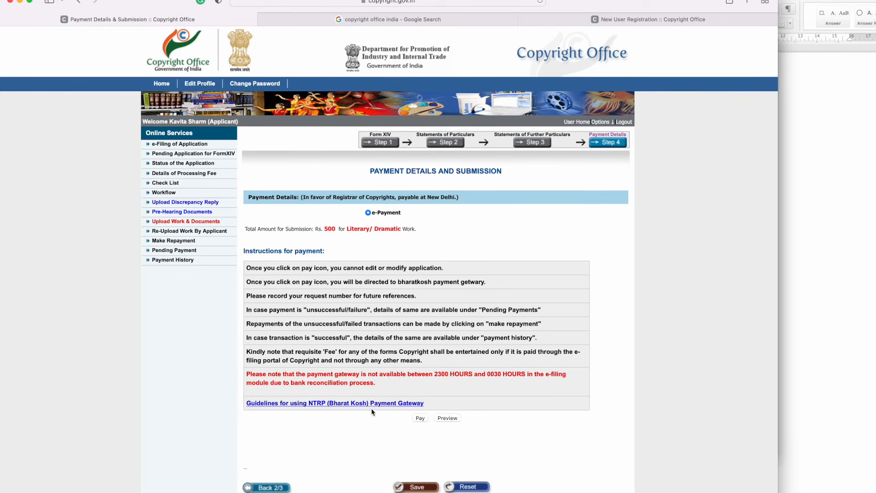
# Step: Agree to the terms for the Rs 500 fee and proceed to Bharatkosh payment
pyautogui.click(421, 419)
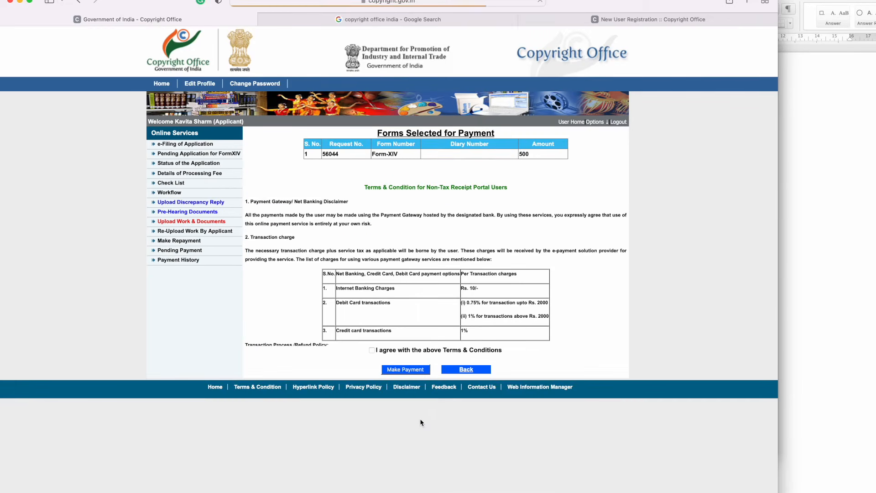
pyautogui.click(373, 350)
pyautogui.click(407, 372)
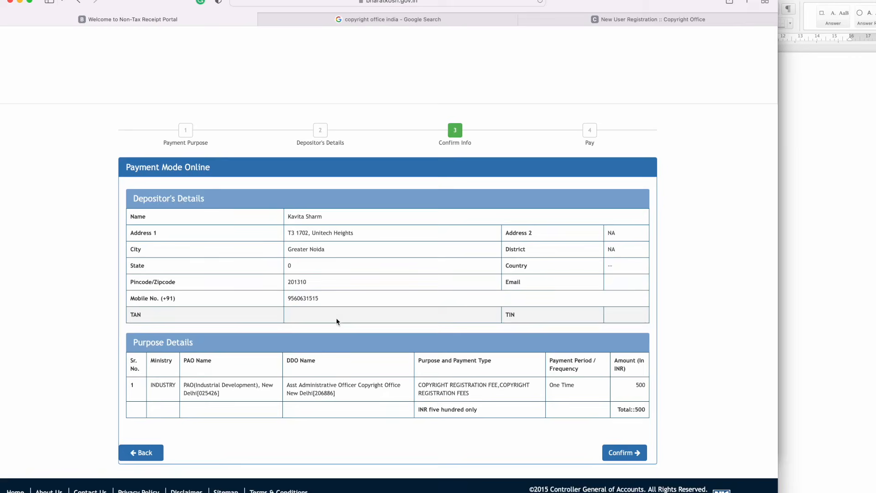
# Step: Confirm the depositor details and the 500 INR fee on Bharatkosh
pyautogui.click(625, 457)
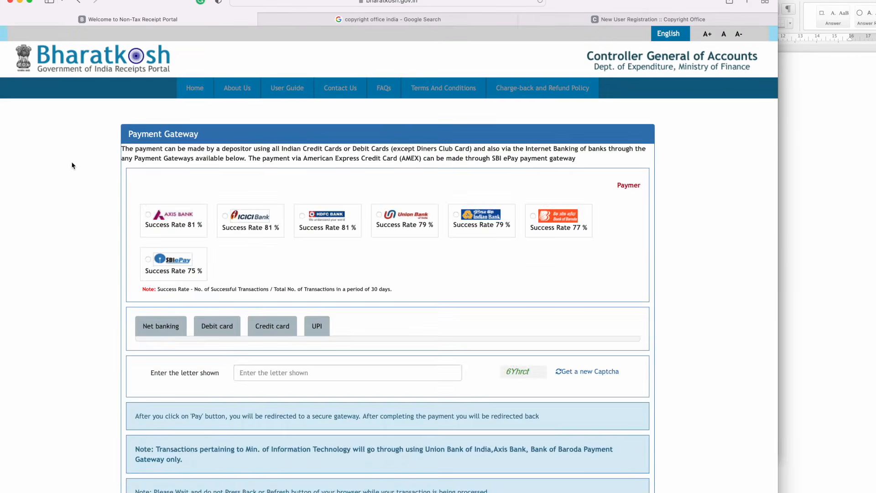
pyautogui.scroll(-10, 382, 319)
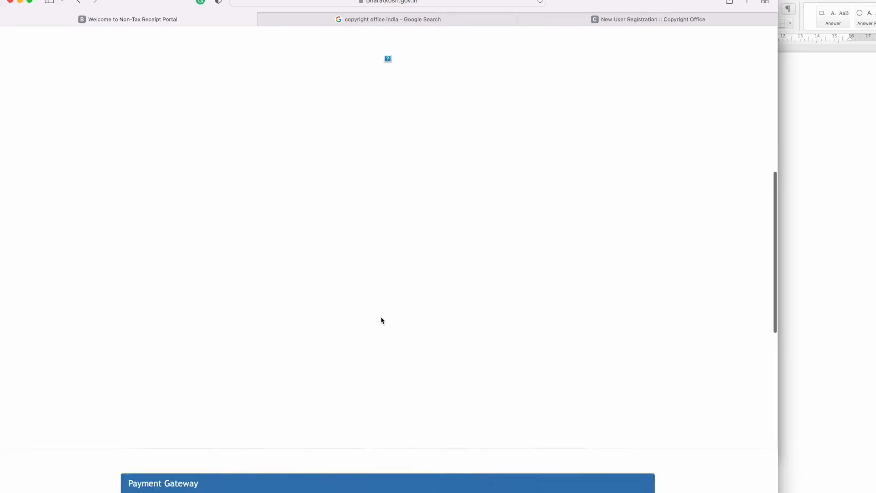
pyautogui.scroll(-3, 382, 317)
pyautogui.scroll(3, 381, 317)
pyautogui.scroll(-2, 382, 318)
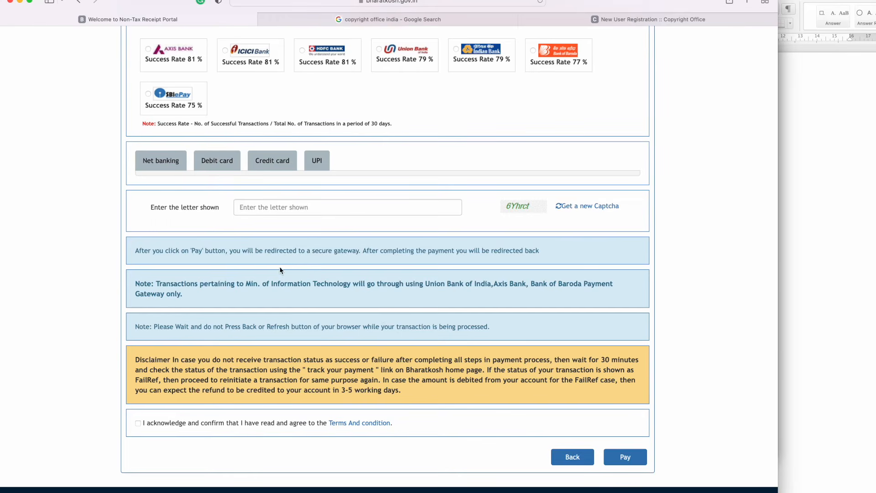
pyautogui.scroll(5, 280, 271)
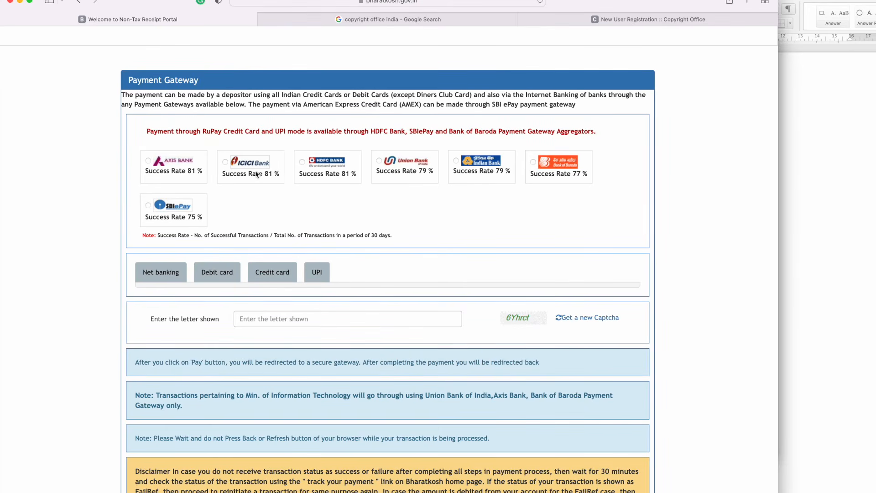
# Step: Choose the ICICI Bank gateway with ICICI BANK LTD for net banking, then go to the captcha field
pyautogui.click(224, 162)
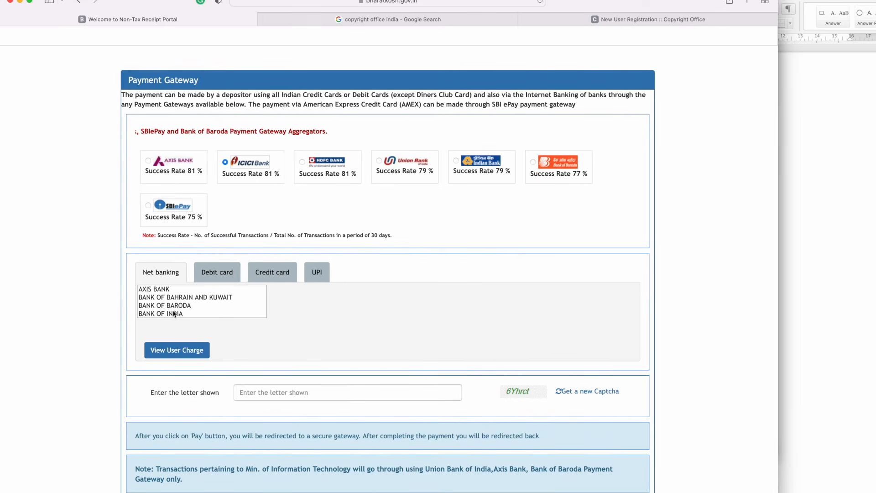
pyautogui.scroll(-3, 174, 309)
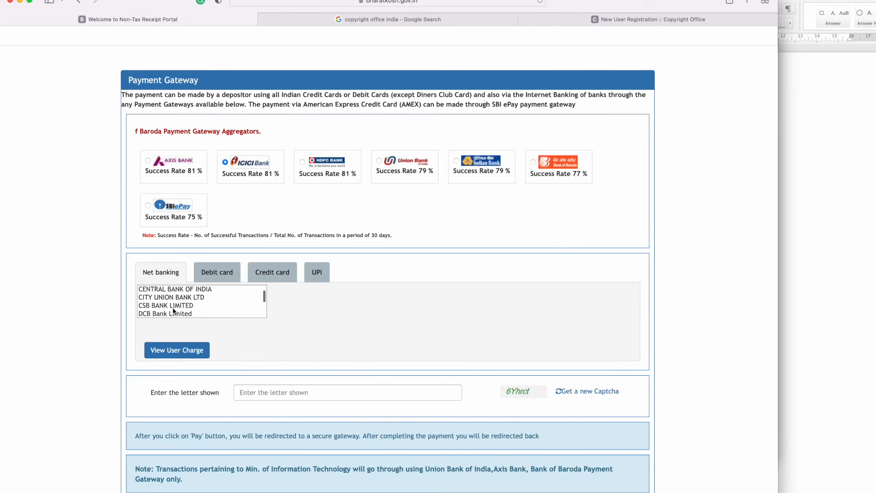
pyautogui.scroll(-2, 171, 310)
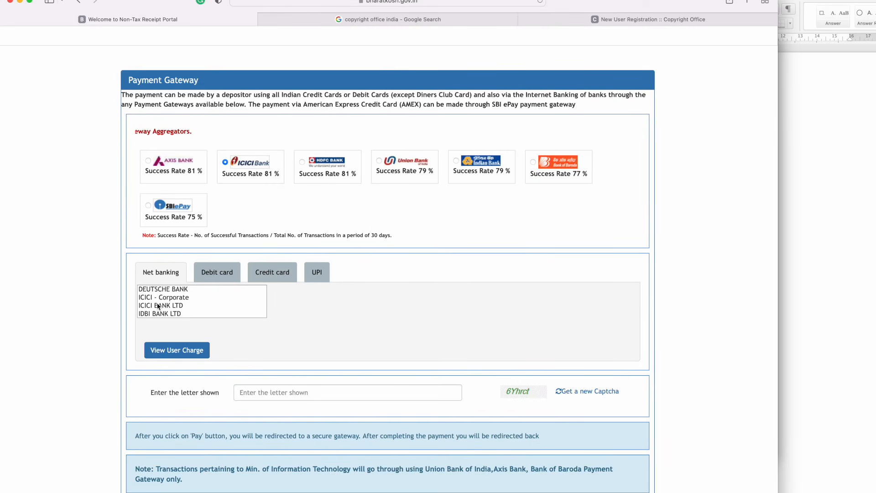
pyautogui.click(158, 306)
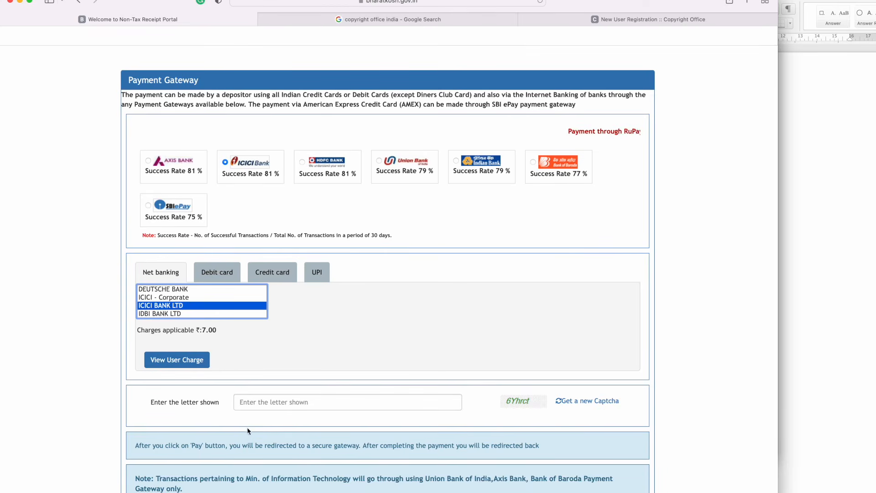
pyautogui.click(247, 402)
pyautogui.scroll(-5, 269, 404)
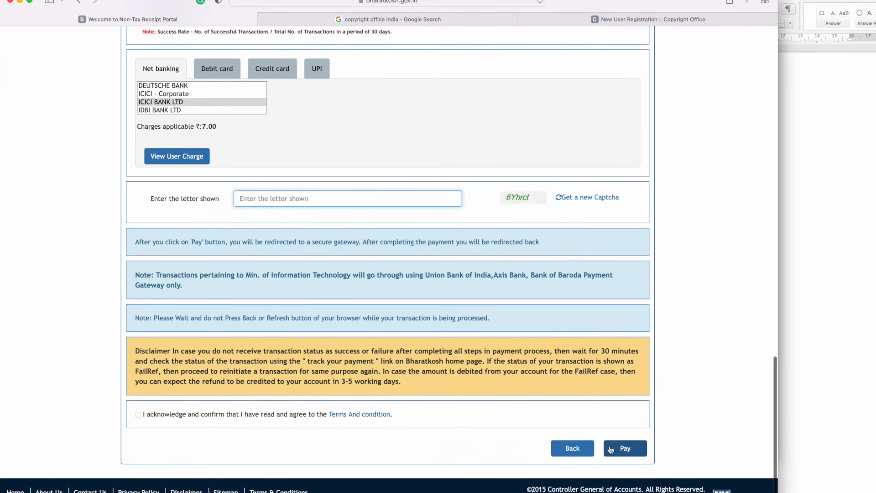